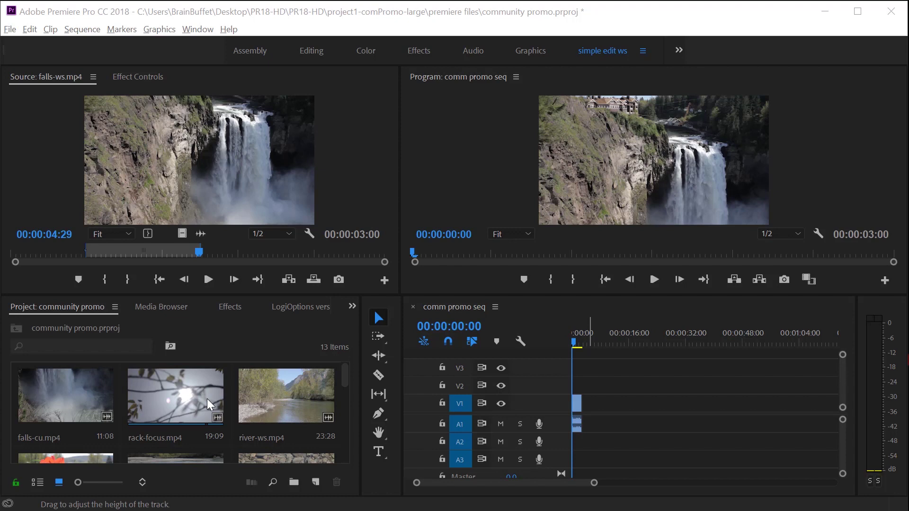
Step: Mark falls-cu.mp4 from 05:03 for a 1:26 range and place only its video on V1 after falls-ws
double_click(57, 395)
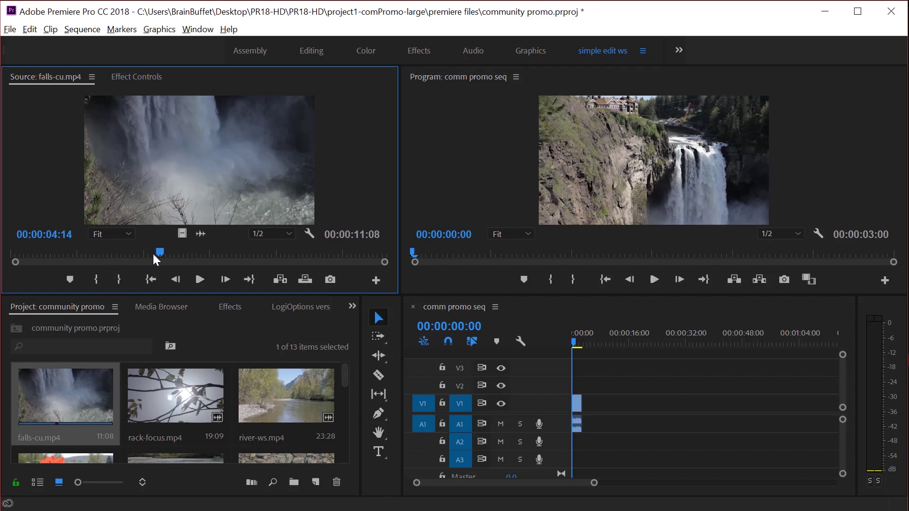
left_click_drag(160, 253, 180, 257)
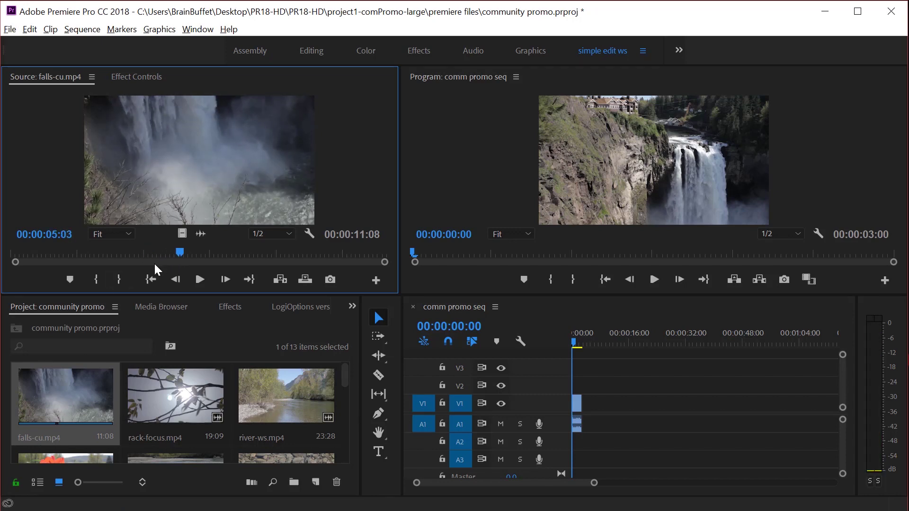
left_click(97, 280)
key("space")
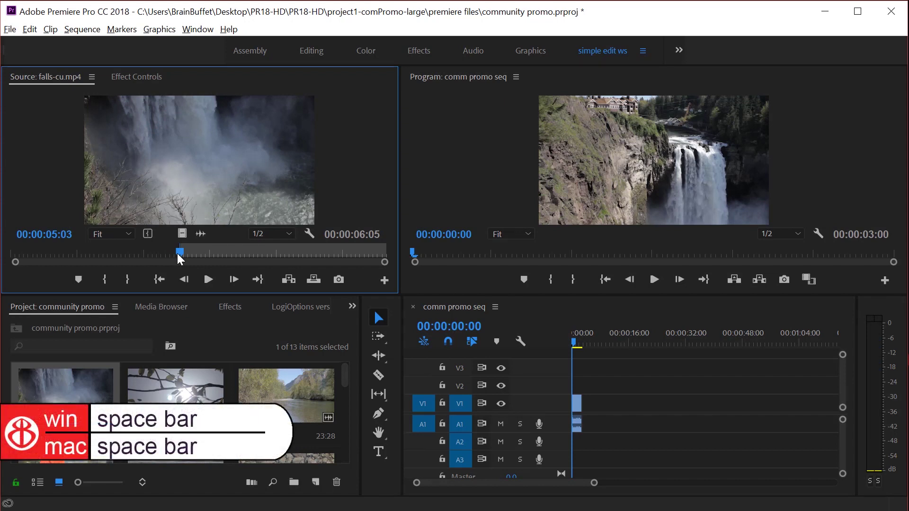
key("space")
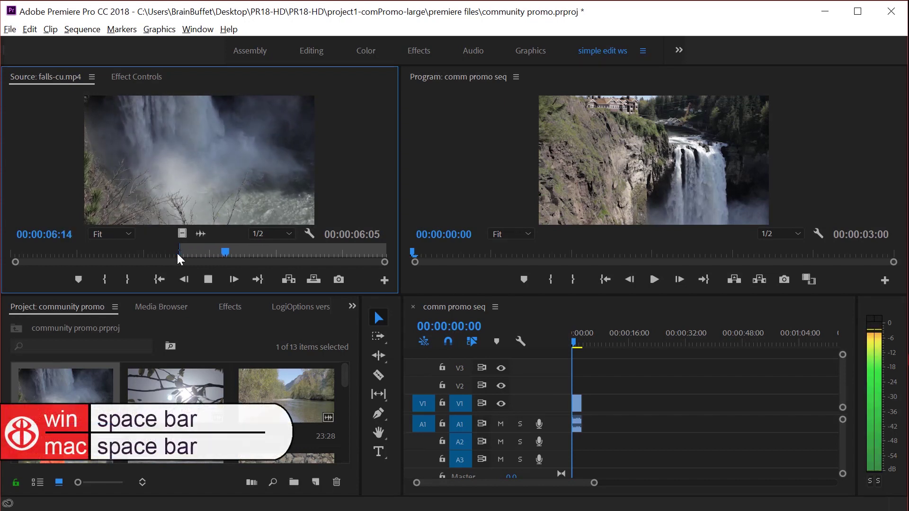
key("space")
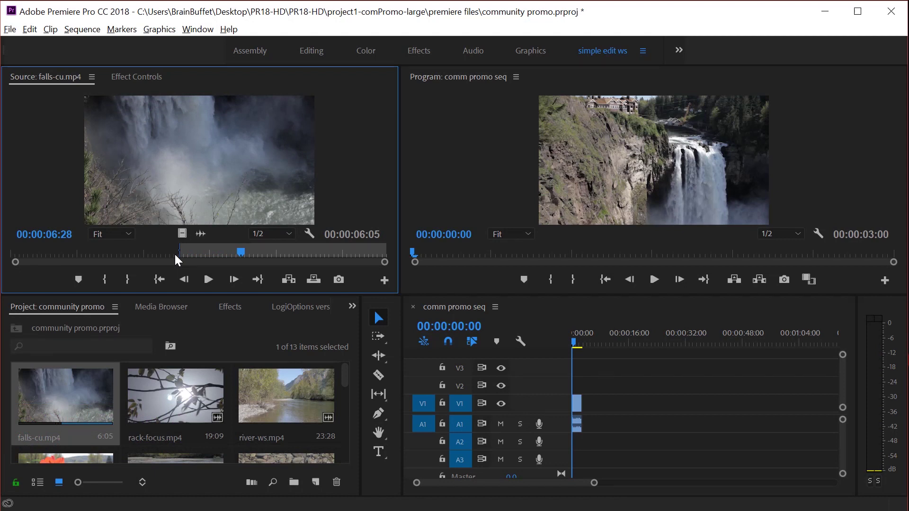
key("o")
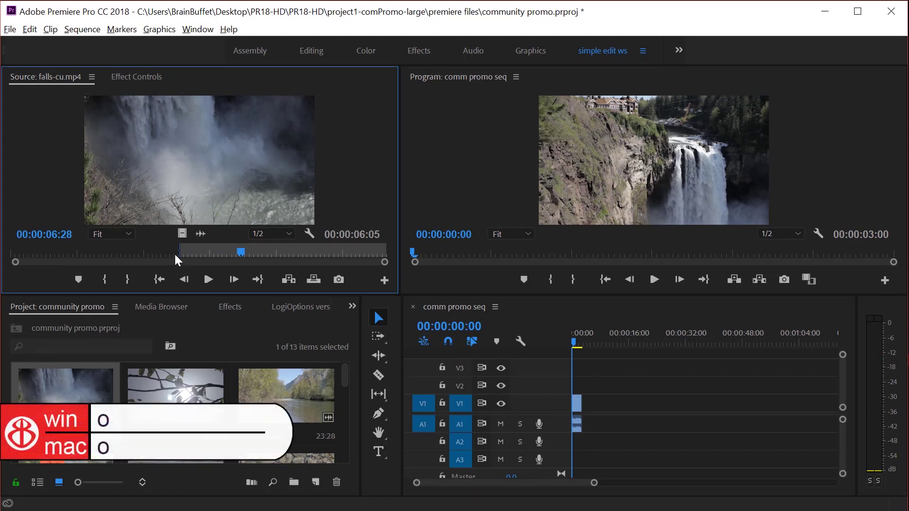
left_click(128, 282)
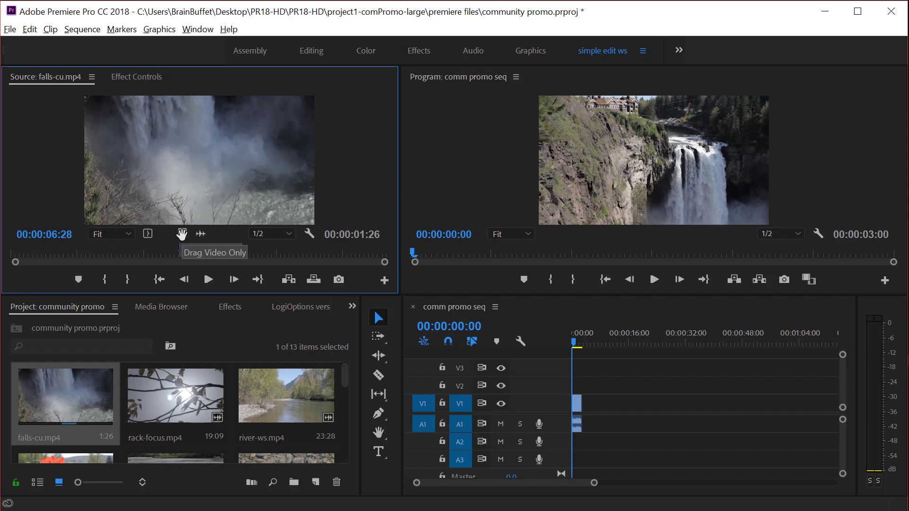
left_click_drag(182, 234, 589, 413)
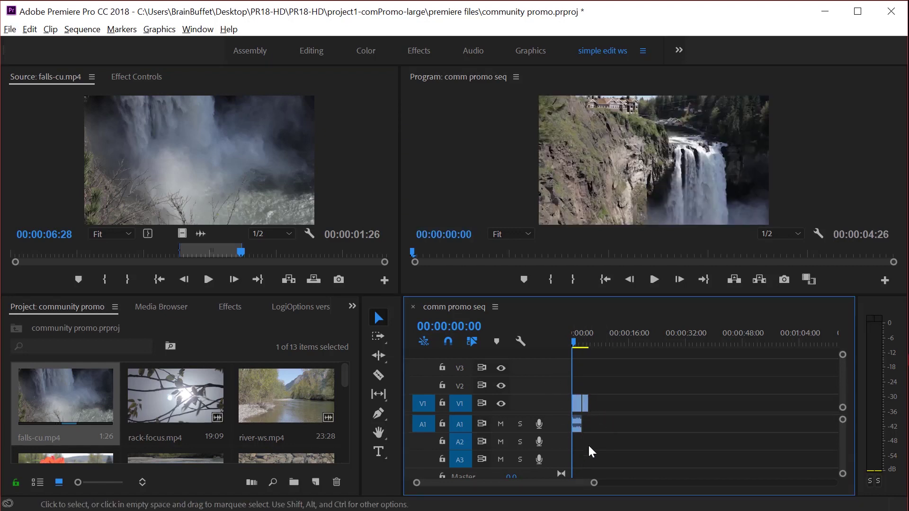
Step: Zoom the timeline in and out, then park the playhead at 00:00:03:27 inside falls-cu
left_click_drag(592, 485, 633, 493)
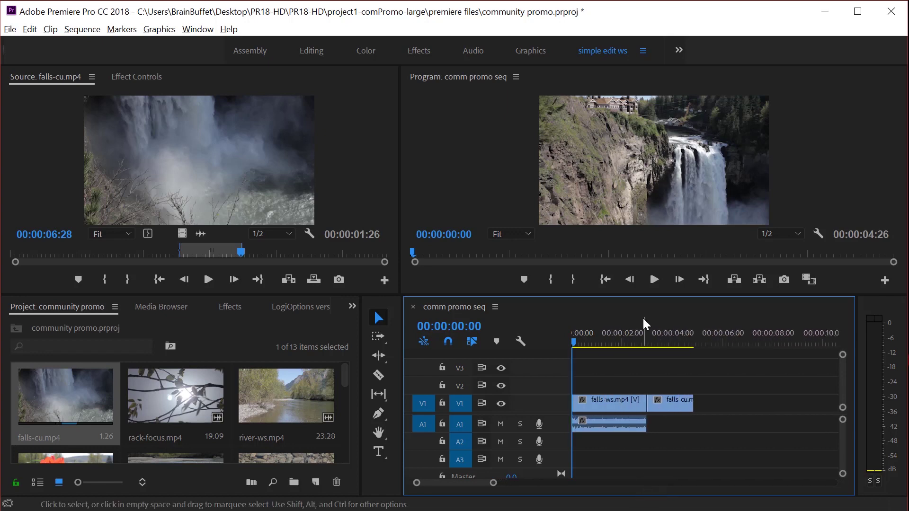
left_click(617, 333)
key("equal")
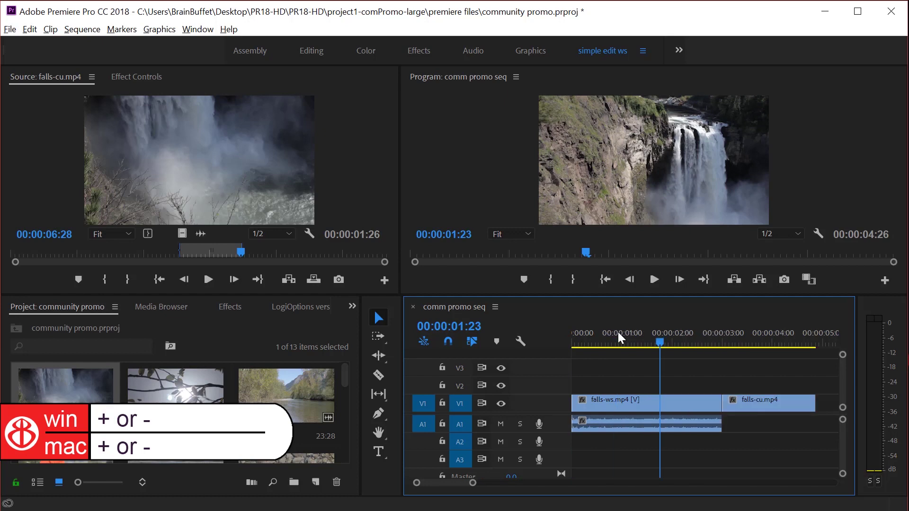
key("minus")
key("minus")
key("equal")
key("equal")
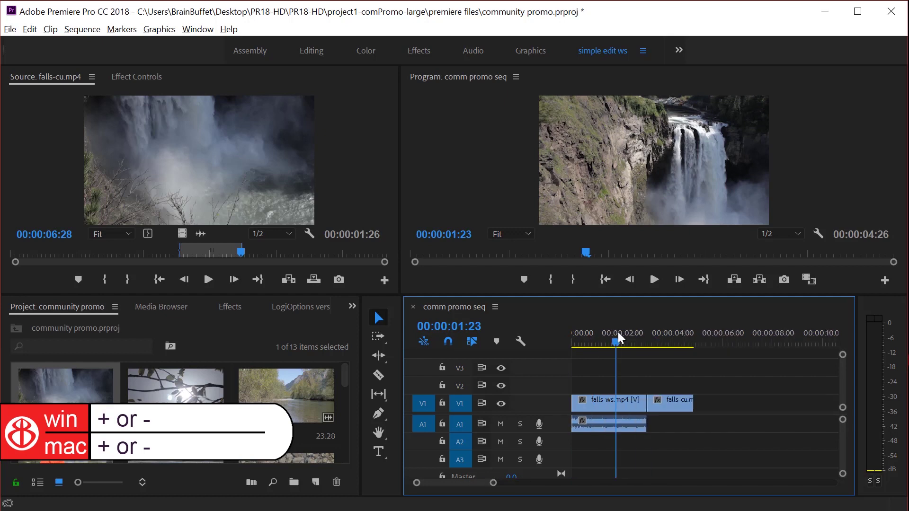
key("minus")
key("minus")
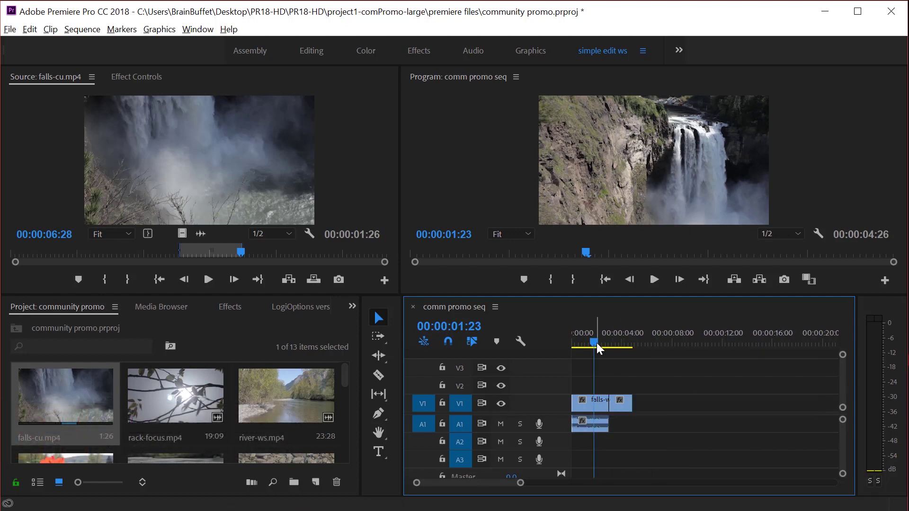
left_click(593, 343)
left_click_drag(593, 342, 620, 343)
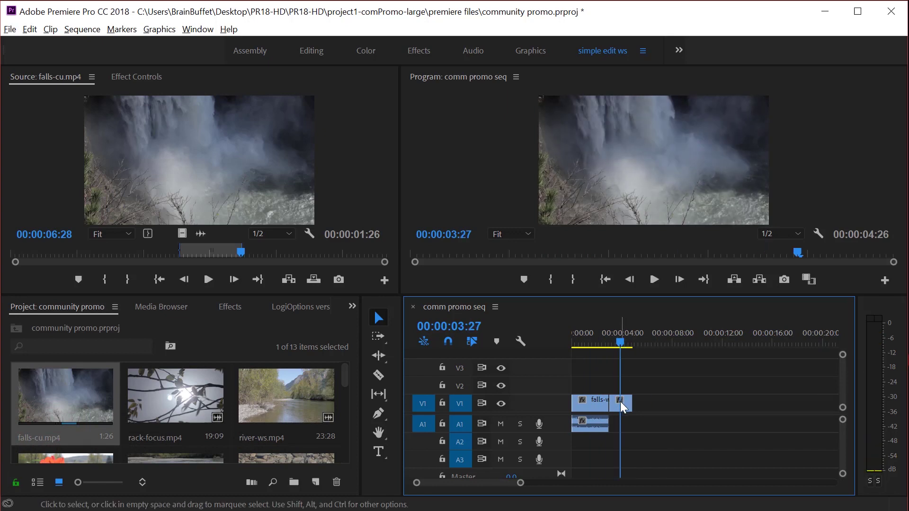
Step: Mark river-ws.mp4 from 15:19 and shorten the range to 2:17
double_click(281, 399)
left_click_drag(178, 251, 257, 259)
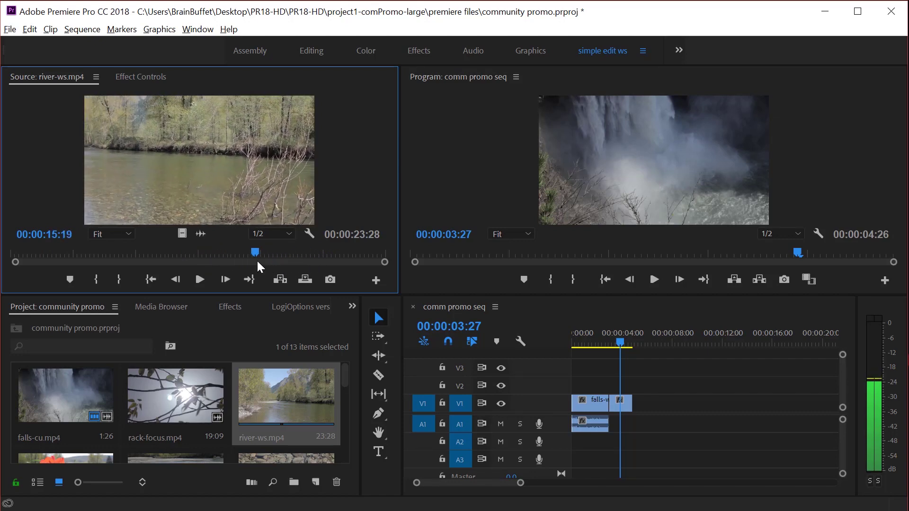
left_click(100, 279)
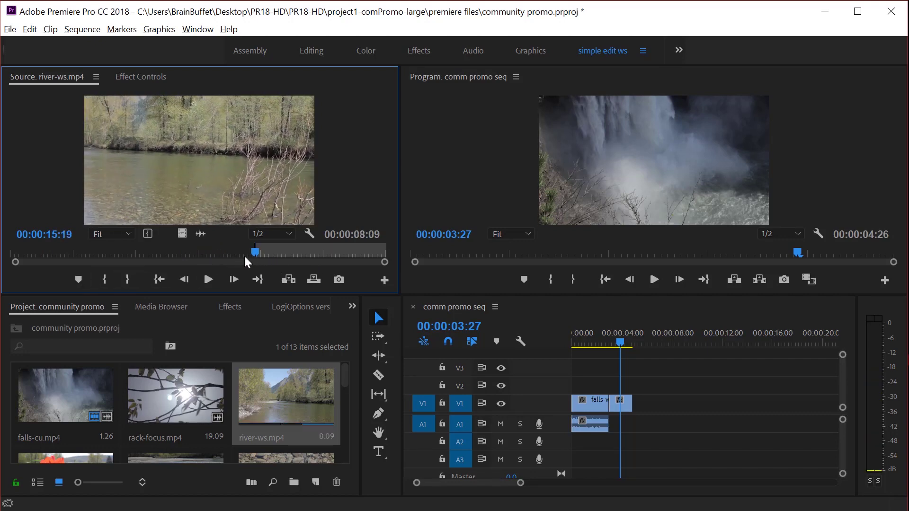
left_click_drag(257, 254, 318, 260)
left_click(128, 279)
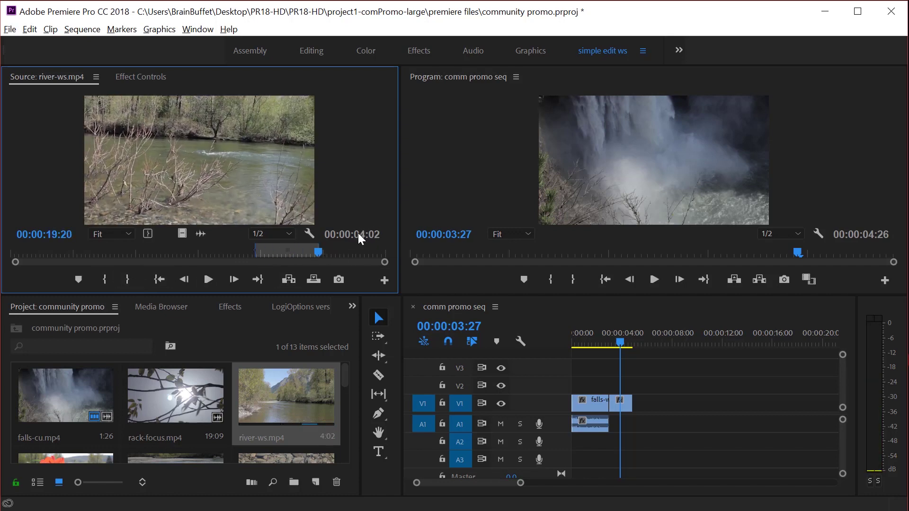
left_click_drag(318, 247, 295, 252)
Step: Lay only river-ws's audio on A1 at 00:00:03:27, then return the playhead to 00:00:02:16
left_click_drag(266, 184, 208, 171)
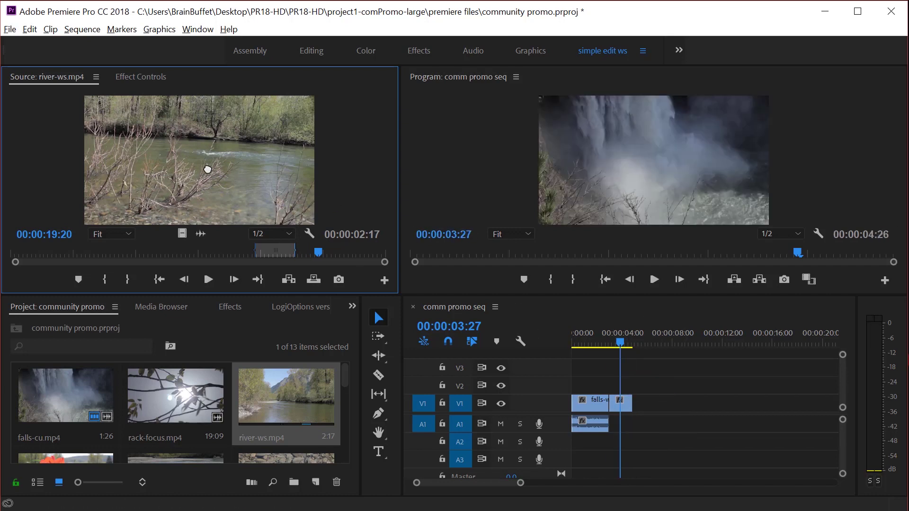
left_click_drag(200, 234, 617, 428)
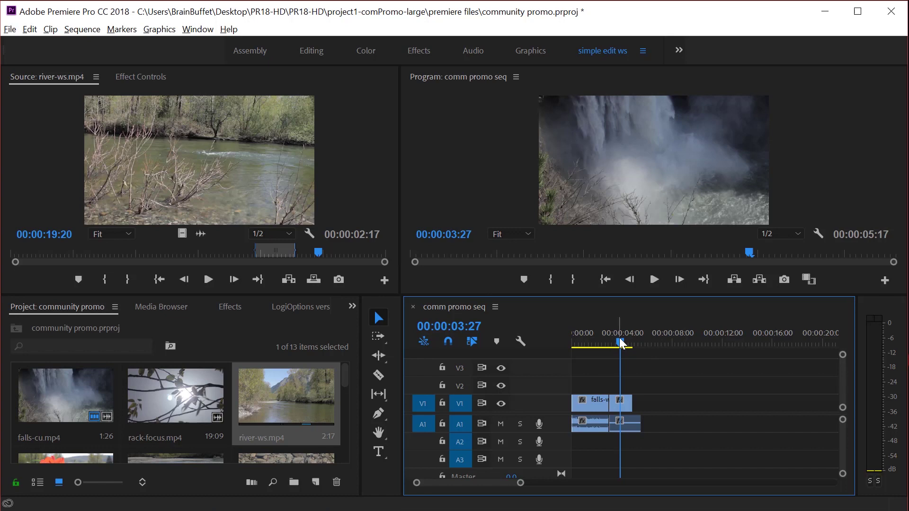
left_click_drag(619, 339, 603, 351)
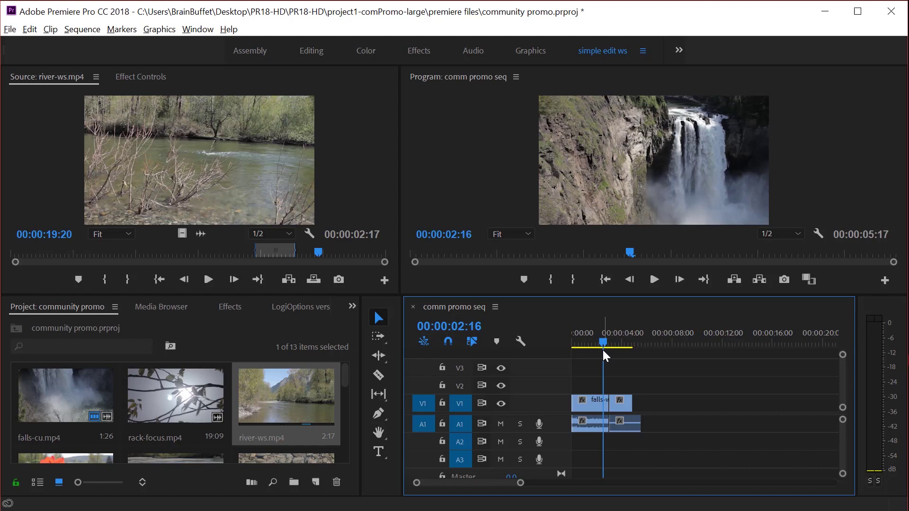
Step: Play the sequence and step through its start, end and edit points with Home, End, Up and Down
key("space")
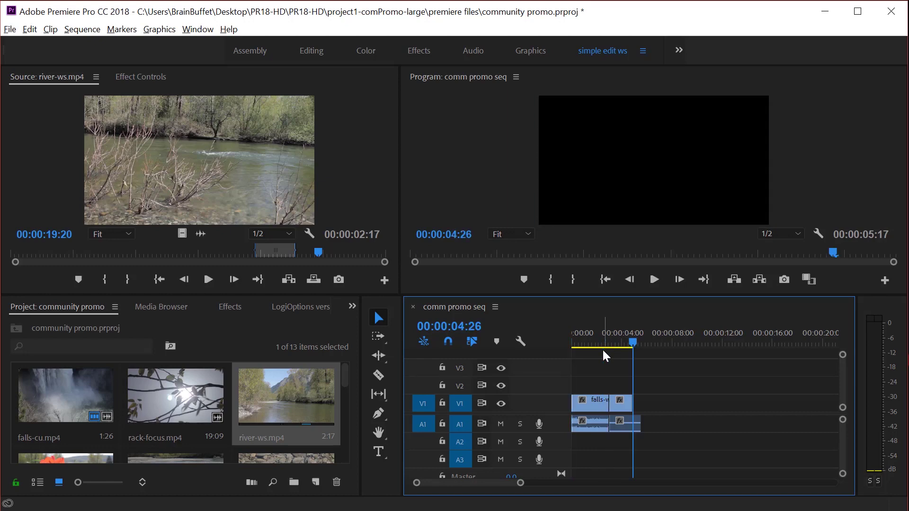
key("Home")
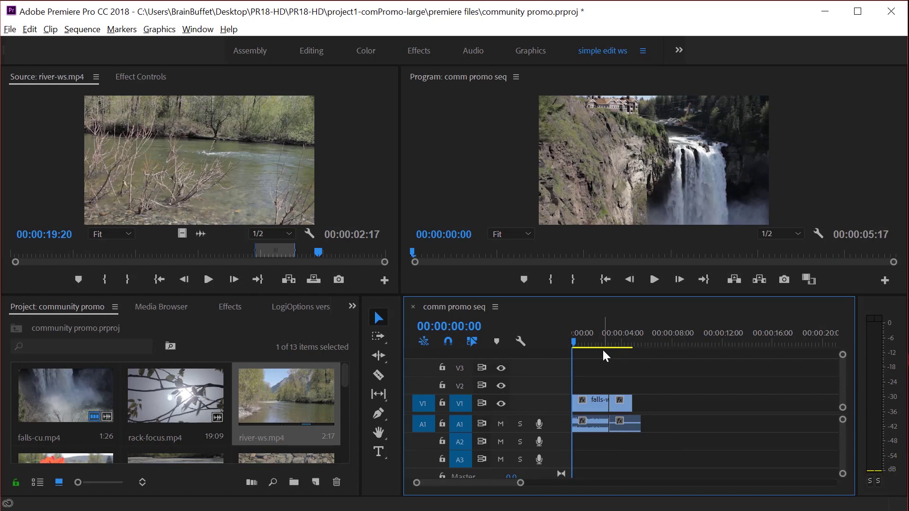
key("End")
key("Home")
key("Down")
key("Down")
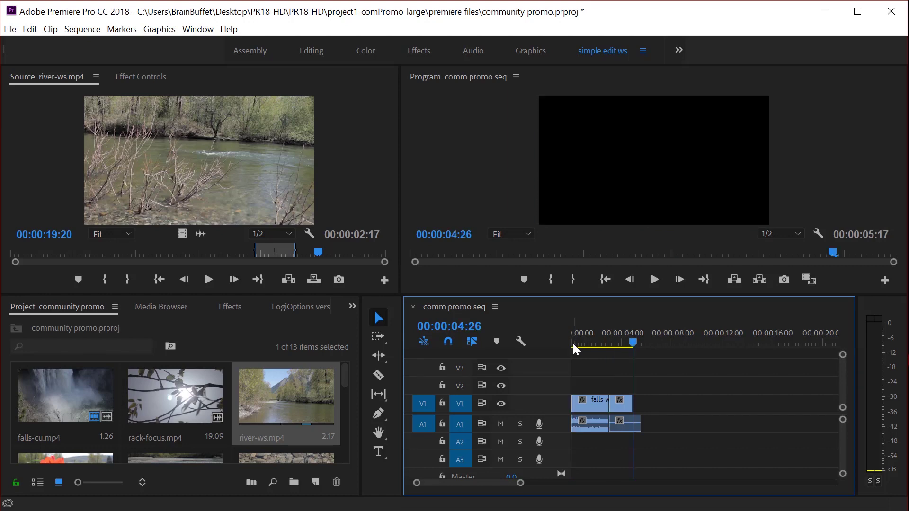
key("Up")
key("Up")
key("Down")
key("Down")
key("Down")
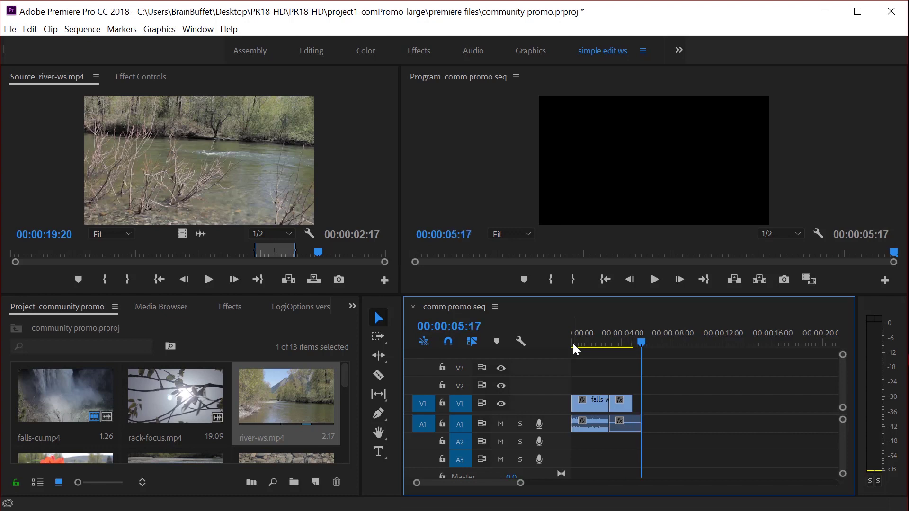
Step: Park at 00:00:04:26 and overwrite river-ws onto V1 and A1, ending at 00:00:07:13
key("Home")
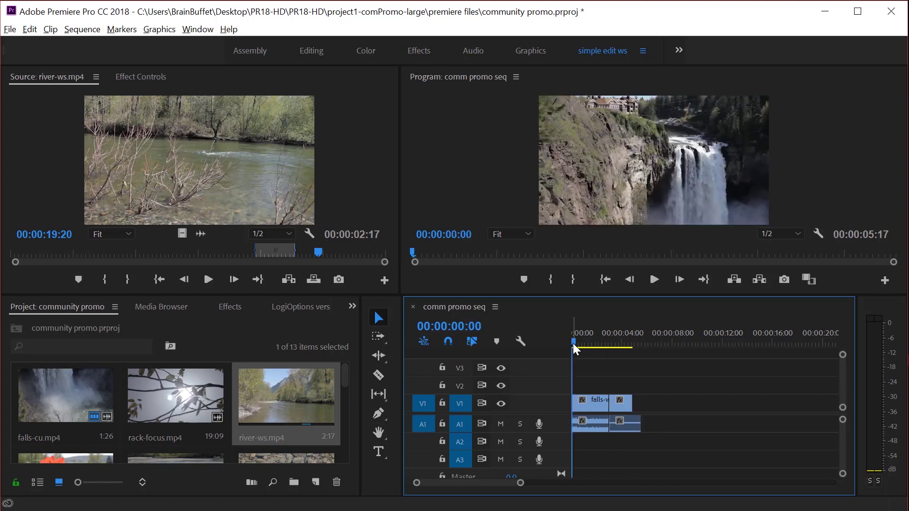
key("Down")
key("Down")
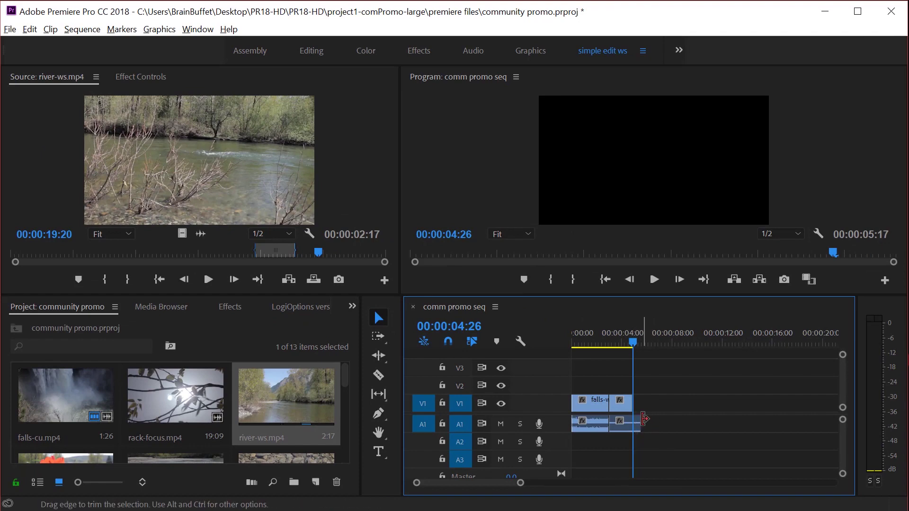
left_click(290, 278)
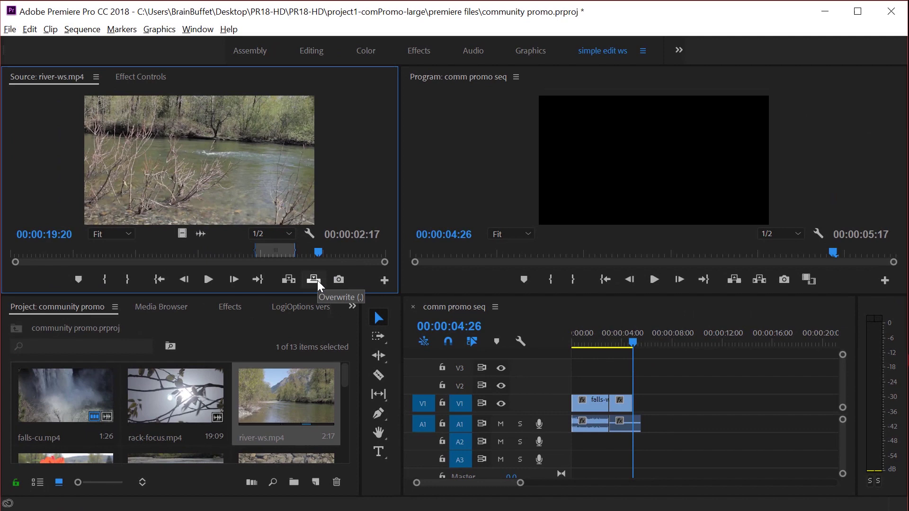
left_click(314, 279)
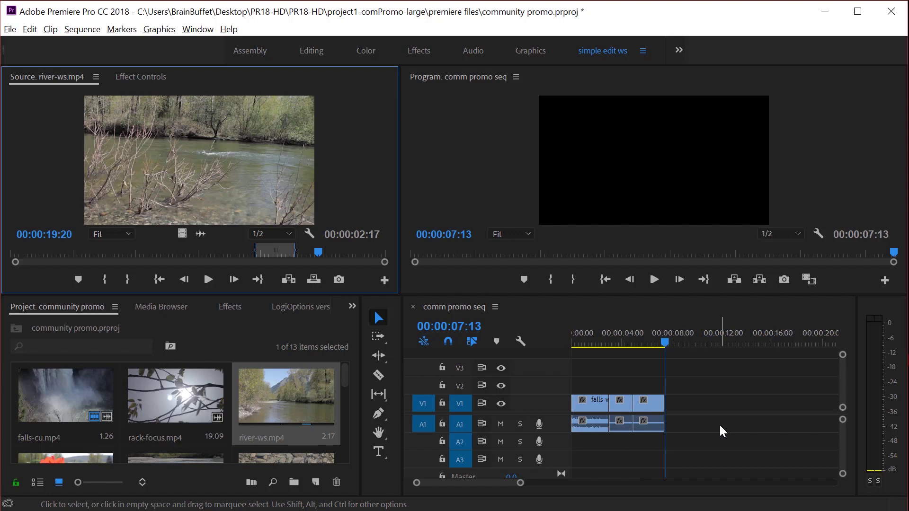
Step: Mark flower-yellow.mp4 from 11:07 to 13:16, a 2:10 range
scroll(237, 396, "down", 5)
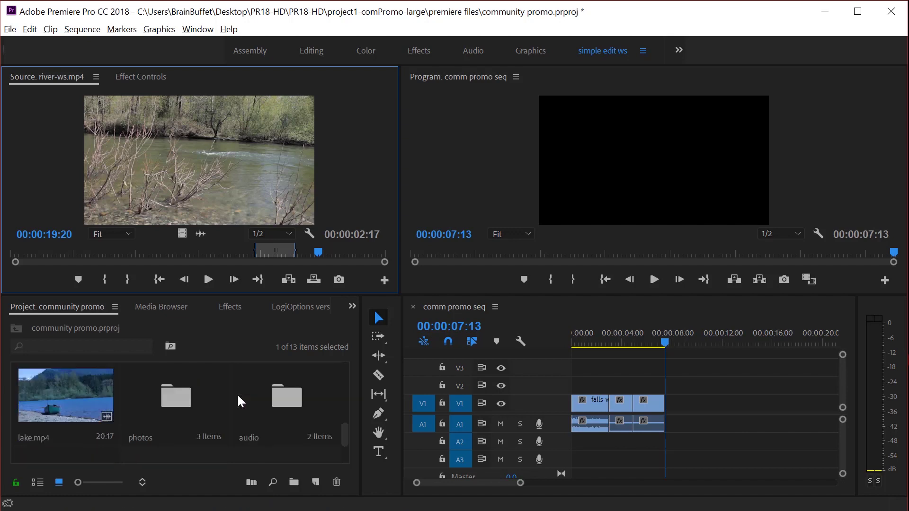
scroll(237, 393, "up", 2)
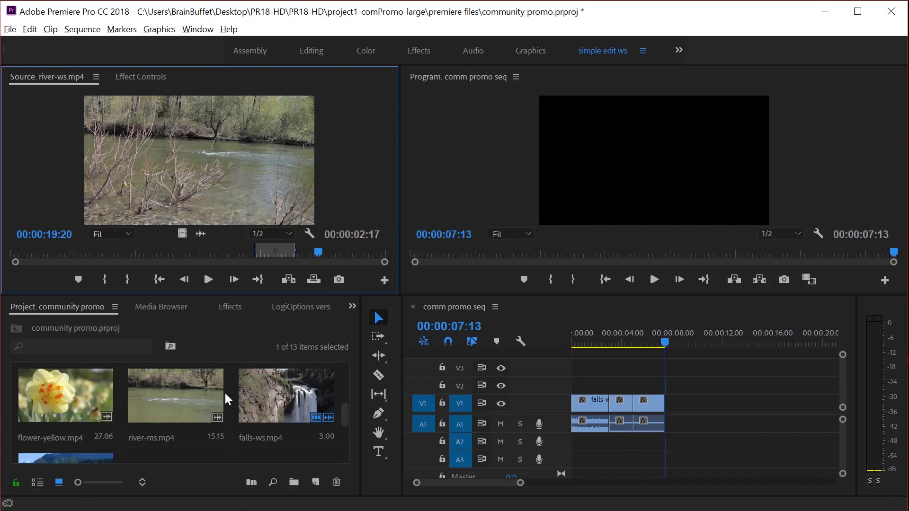
double_click(57, 389)
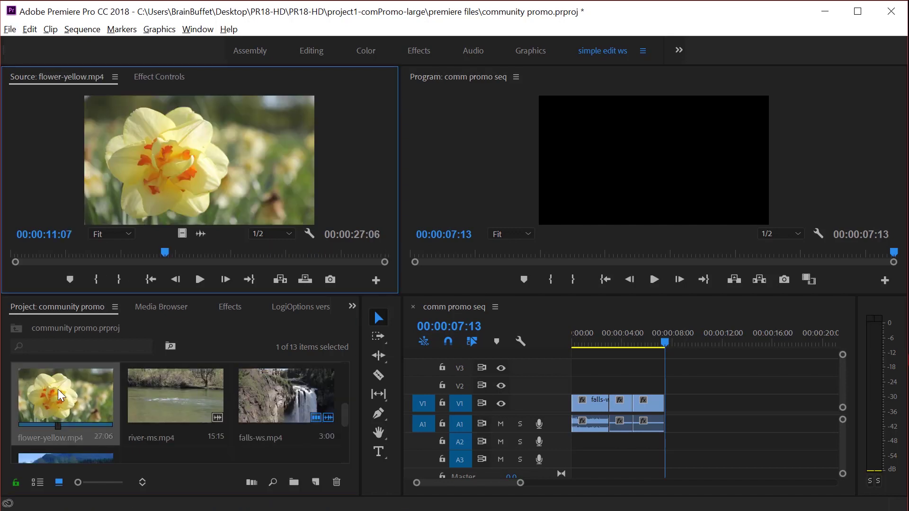
left_click(97, 279)
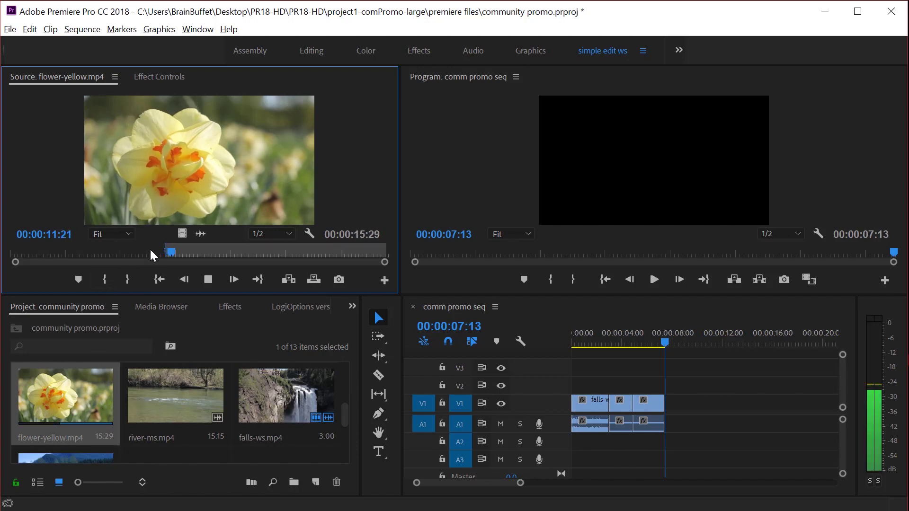
key("space")
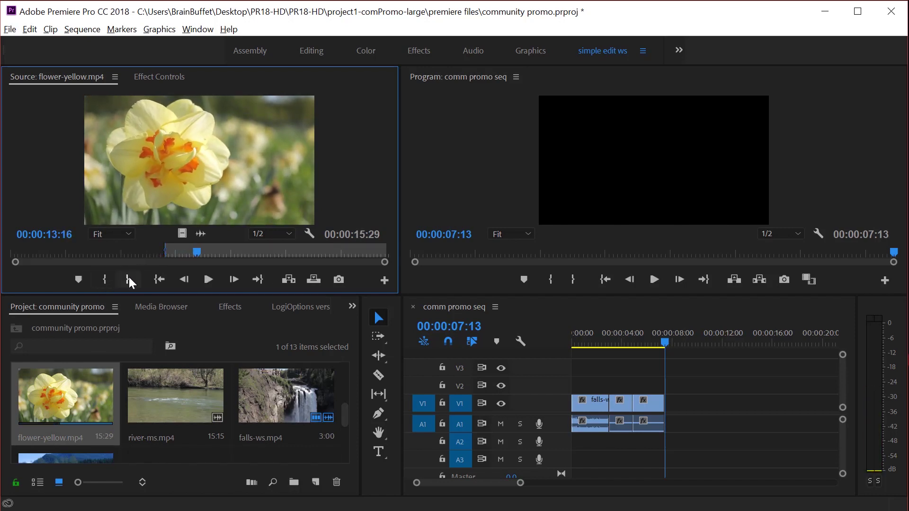
left_click(129, 279)
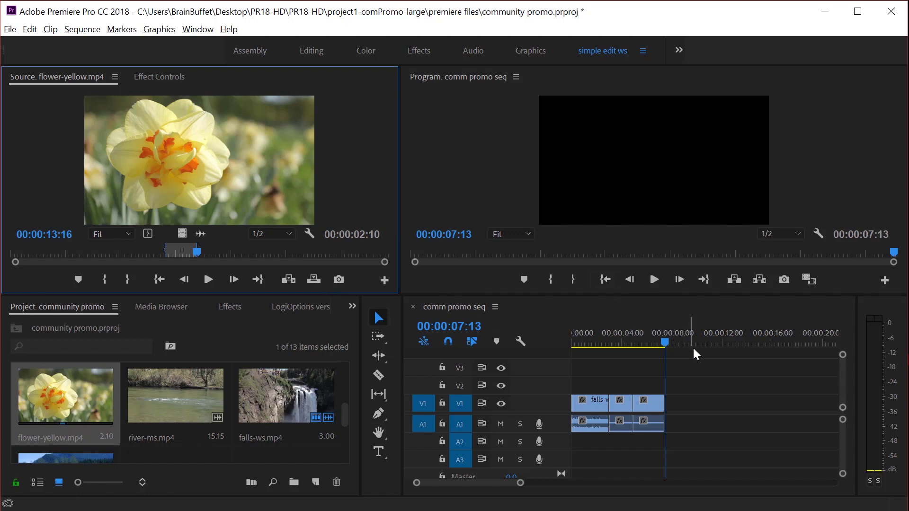
key("shift+i")
key("Home")
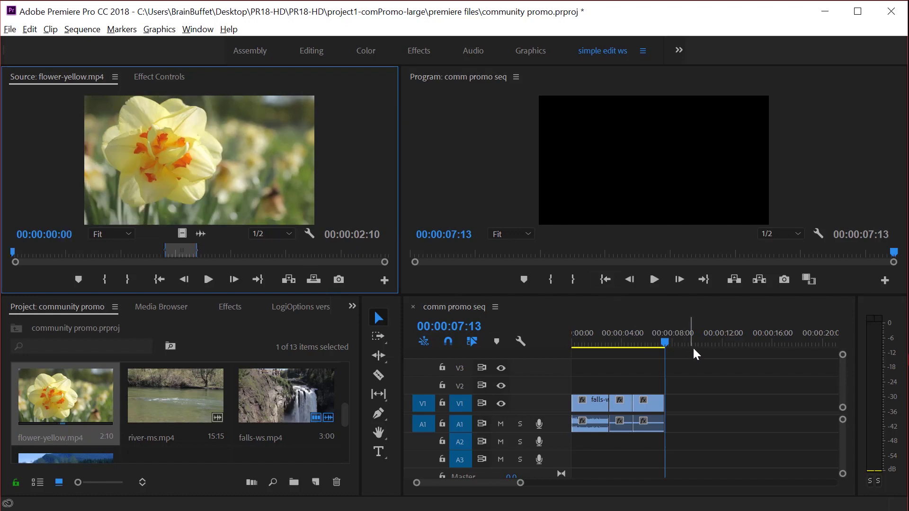
Step: Insert the flower clip at 00:00:04:26 and play the sequence through to 00:00:09:23
left_click(671, 343)
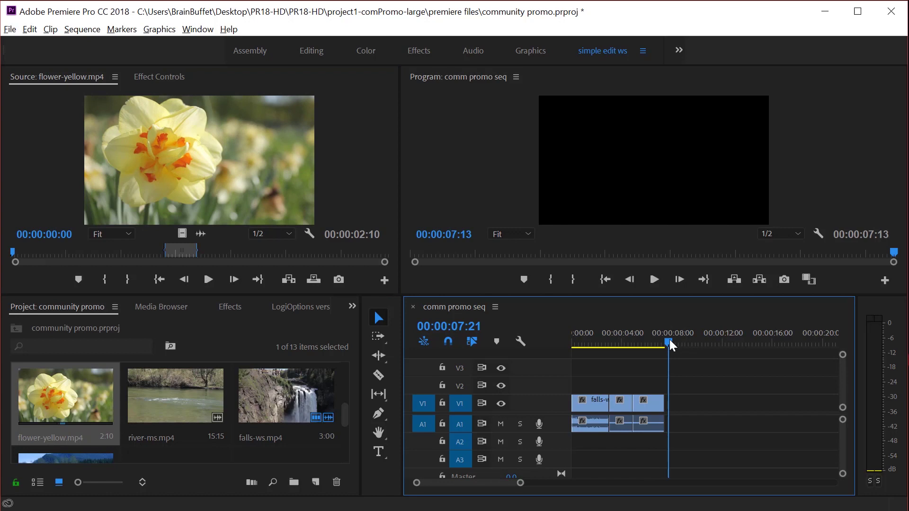
key("End")
key("Up")
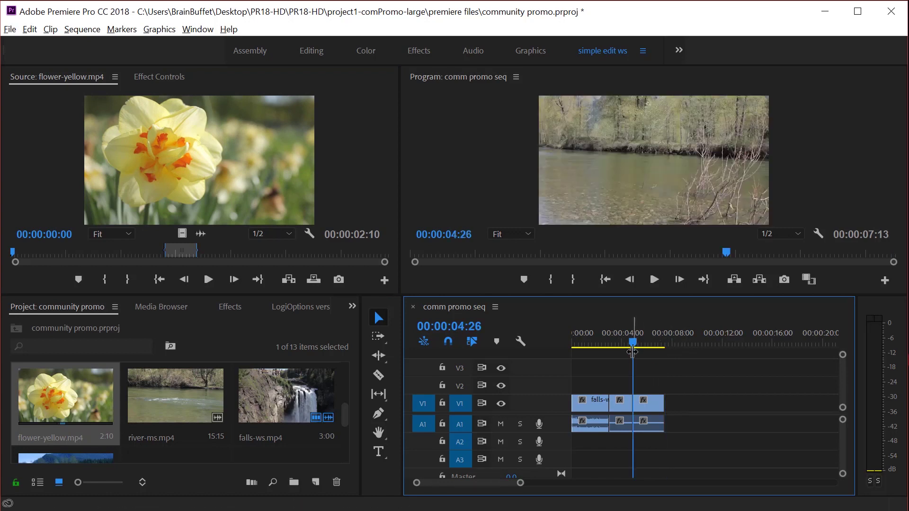
key("Up")
key("Down")
left_click(289, 280)
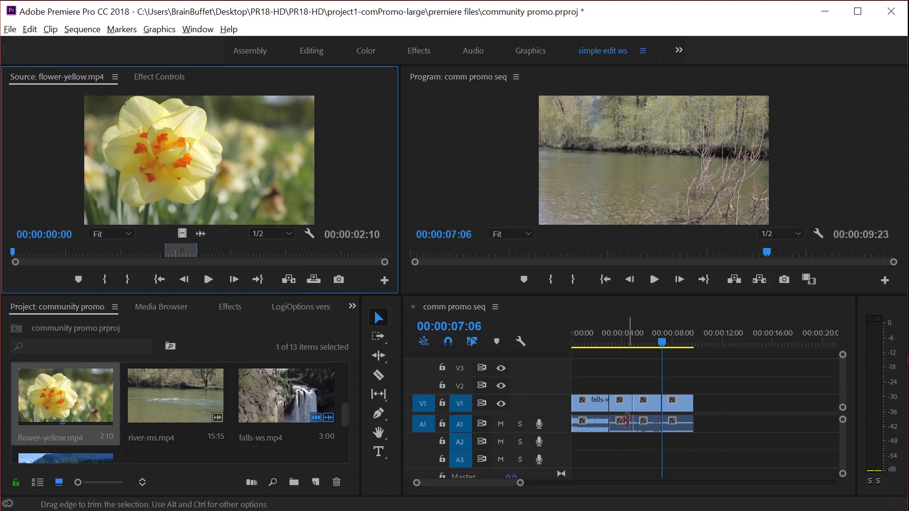
left_click_drag(663, 344, 641, 353)
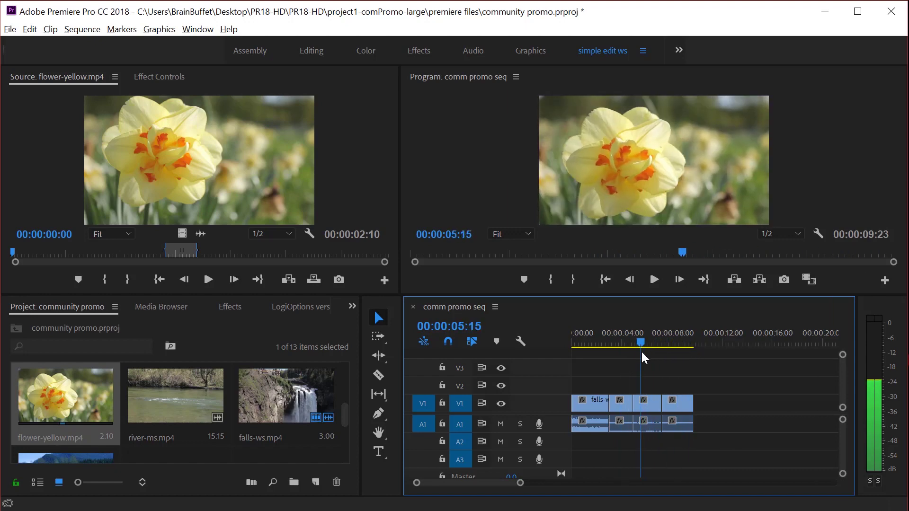
key("l")
key("l")
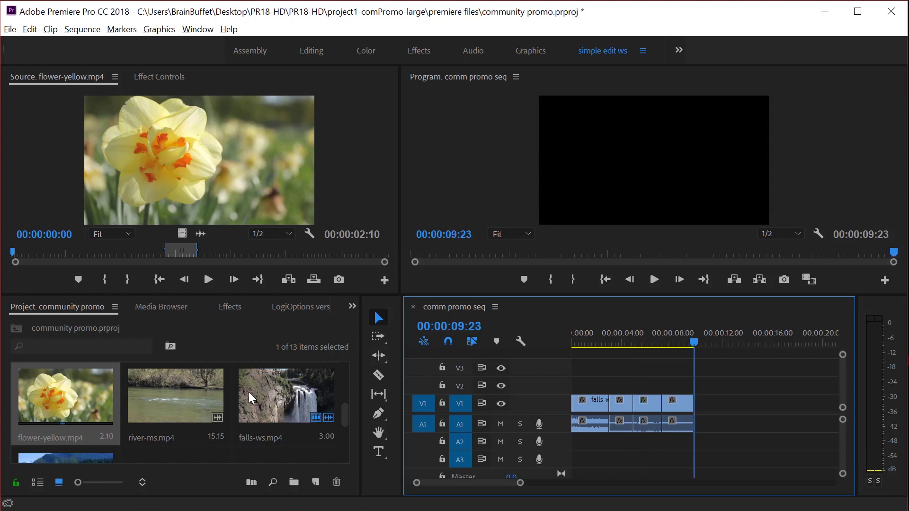
Step: Mark lake.mp4 from about 5:28, then extend the out point for a 2:16 range ending at 8:13
scroll(197, 405, "down", 2)
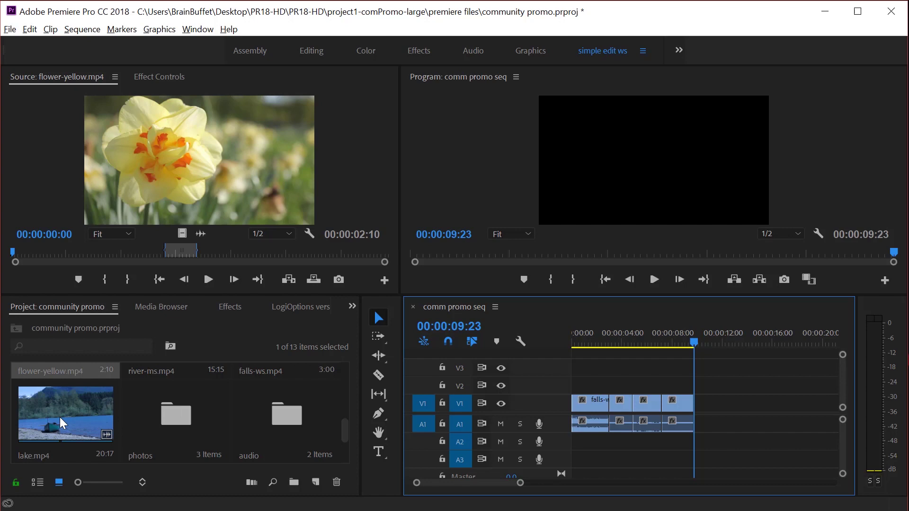
double_click(59, 416)
left_click_drag(175, 257, 148, 252)
left_click(93, 279)
left_click(126, 280)
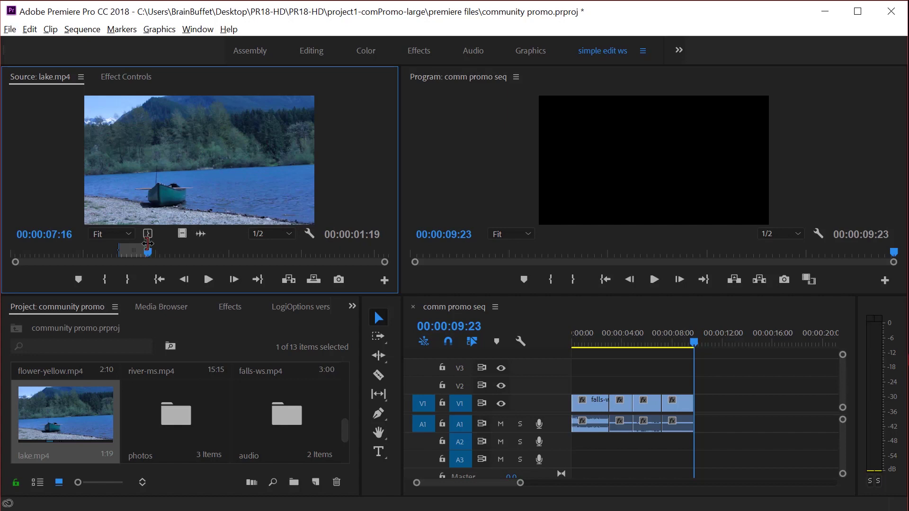
left_click_drag(147, 244, 164, 246)
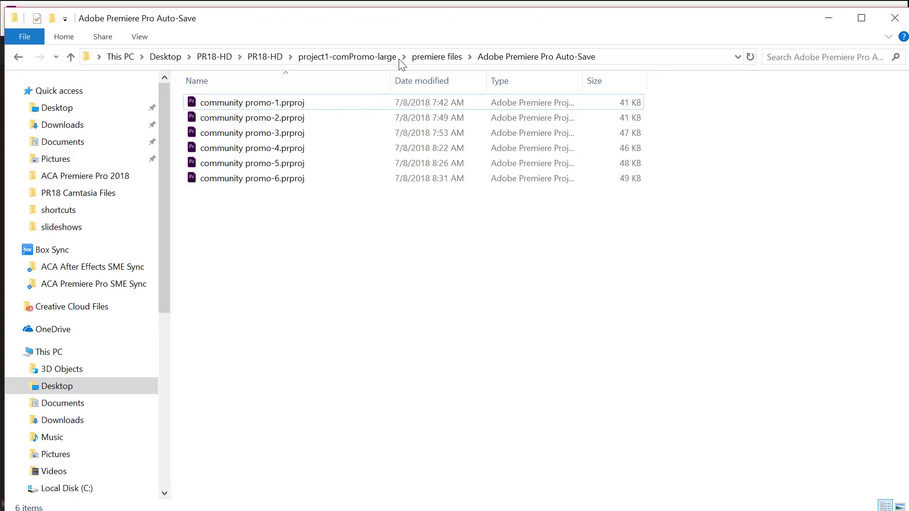
Step: Browse to premiere files > Adobe Premiere Pro Auto-Save, select community promo-6.prproj, then minimize File Explorer
left_click(454, 60)
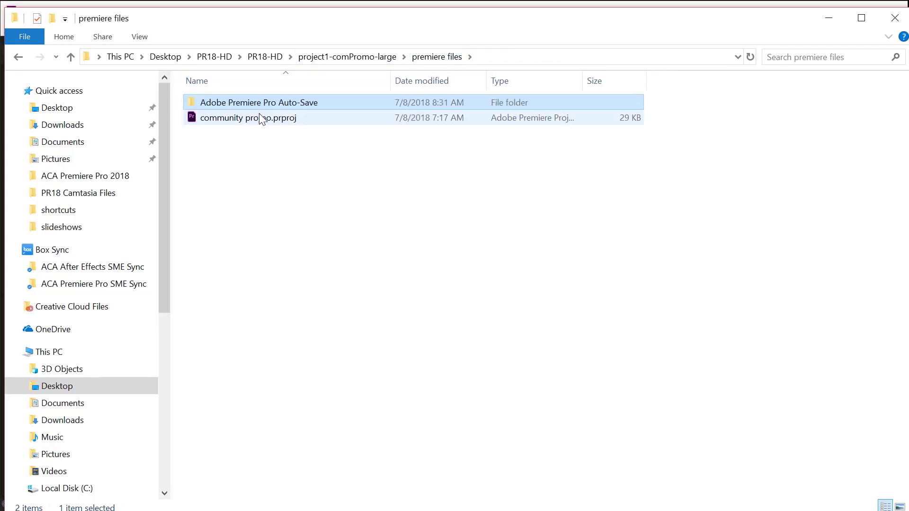
left_click(371, 57)
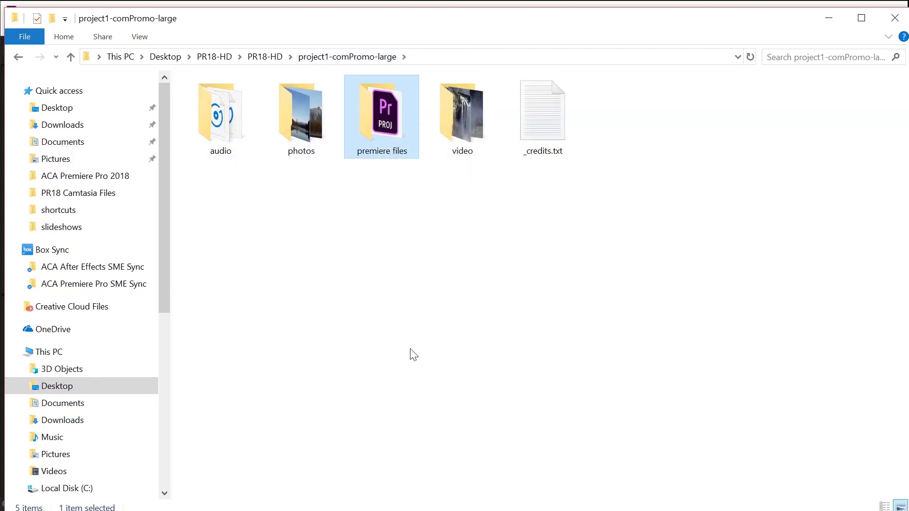
double_click(375, 127)
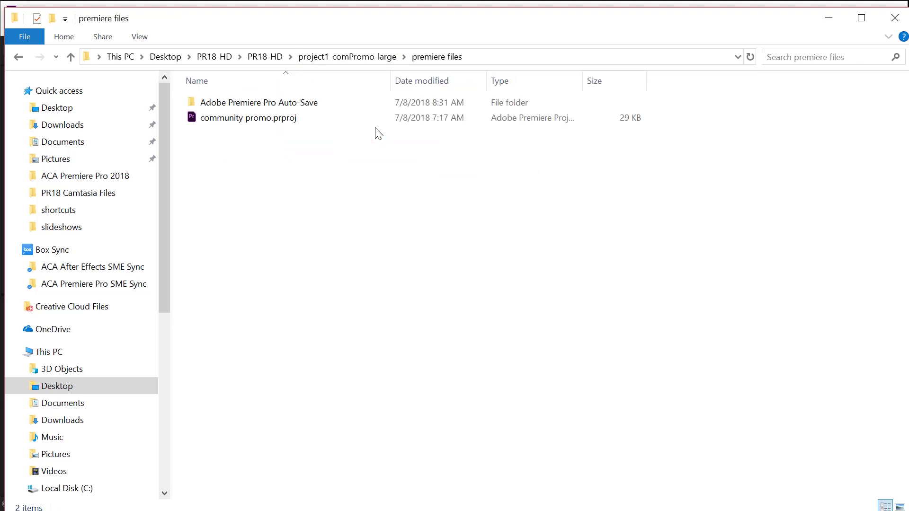
double_click(289, 105)
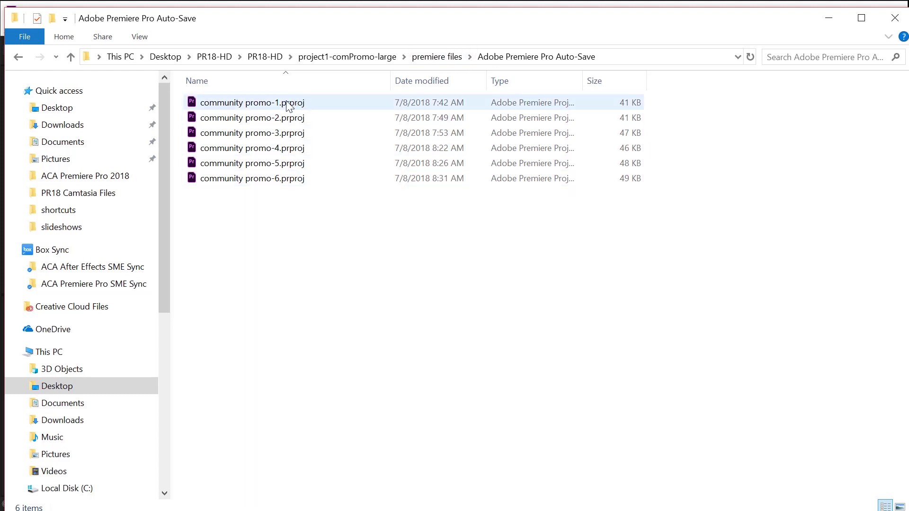
left_click(288, 183)
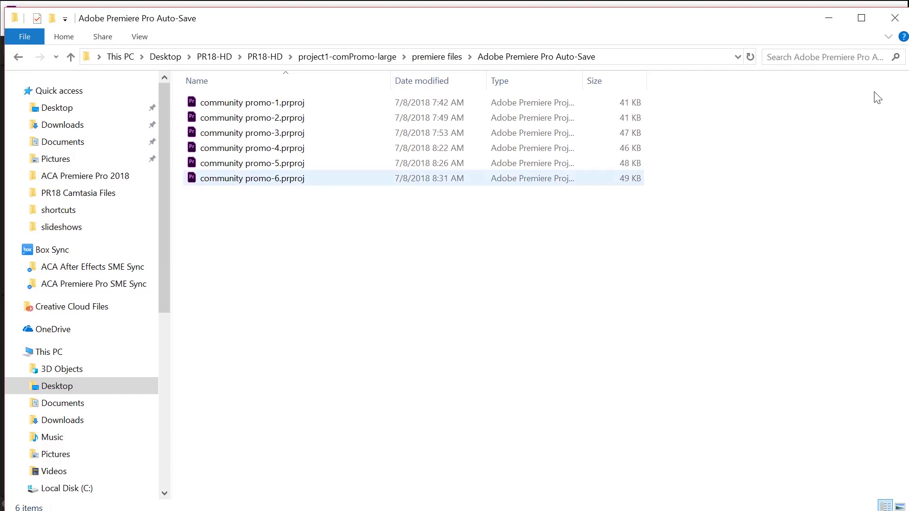
left_click(828, 19)
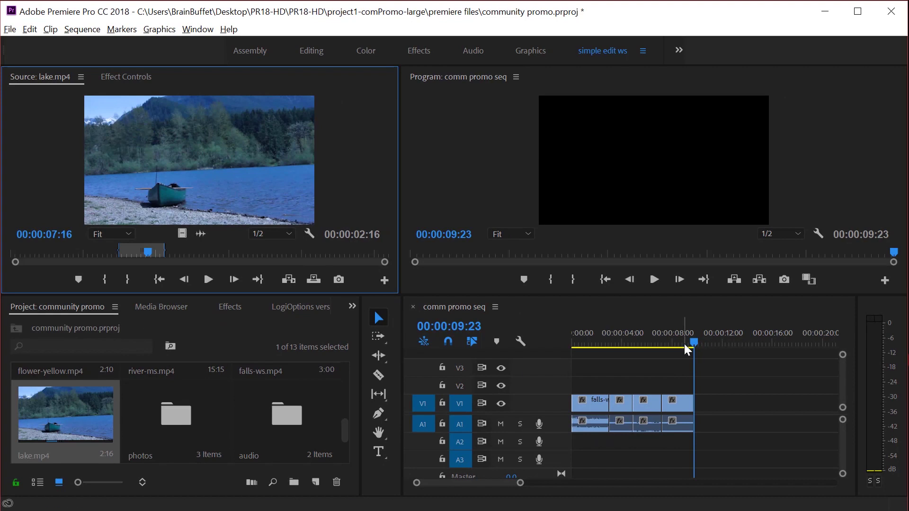
Step: Overwrite the lake clip at 00:00:09:23, extending the sequence to 00:00:12:09
left_click(312, 279)
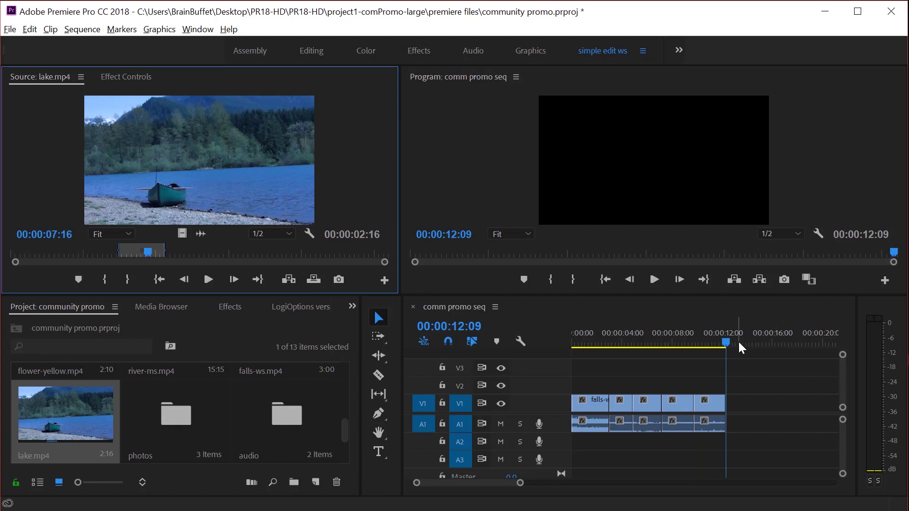
key("shift+o")
left_click(738, 342)
Step: Step back and forth through the sequence's edit points to review the cuts
key("Up")
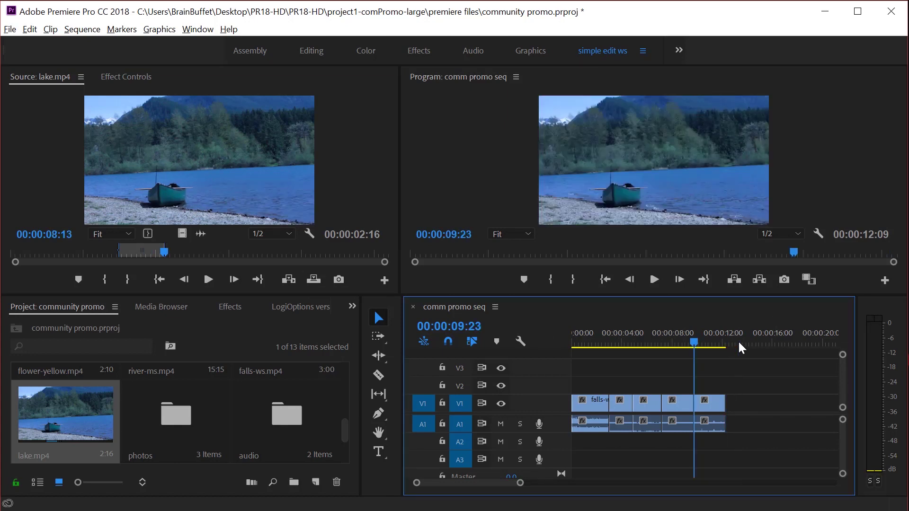
key("Up")
key("Up")
key("Up")
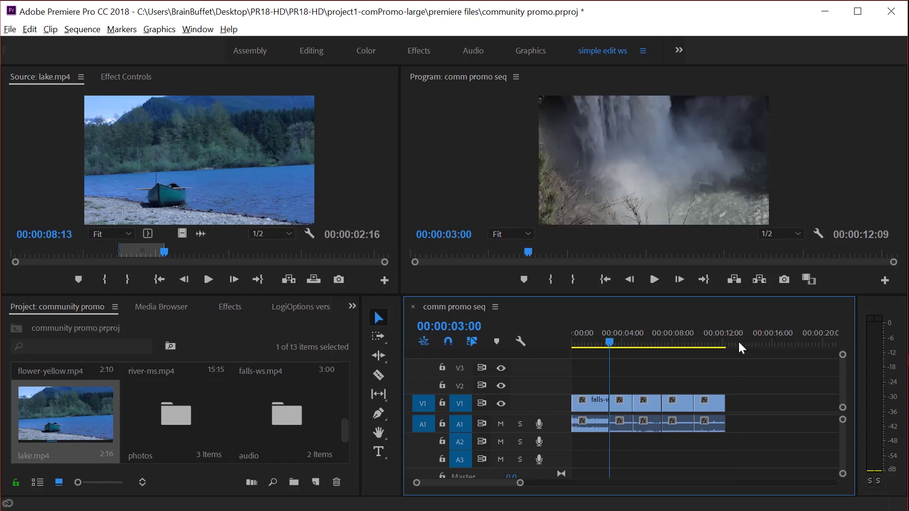
key("Up")
key("Down")
key("Down")
key("Down")
key("Down")
key("Down")
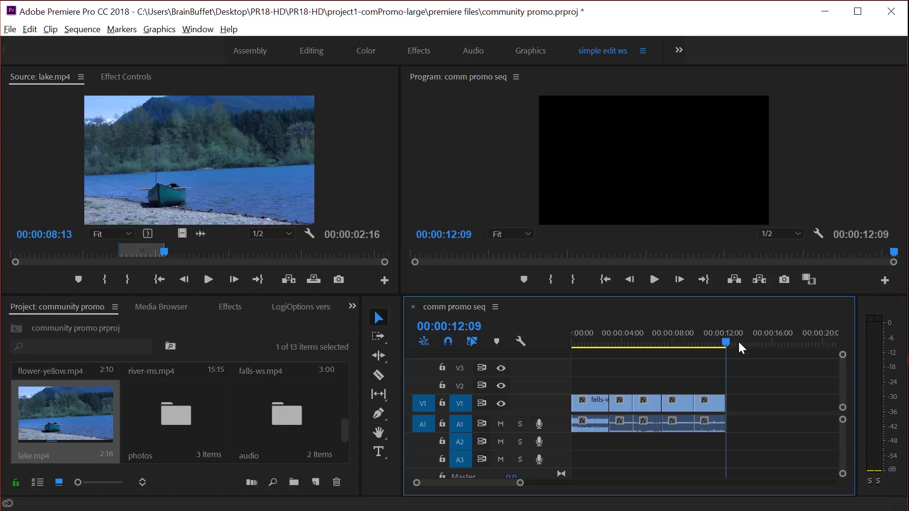
key("Up")
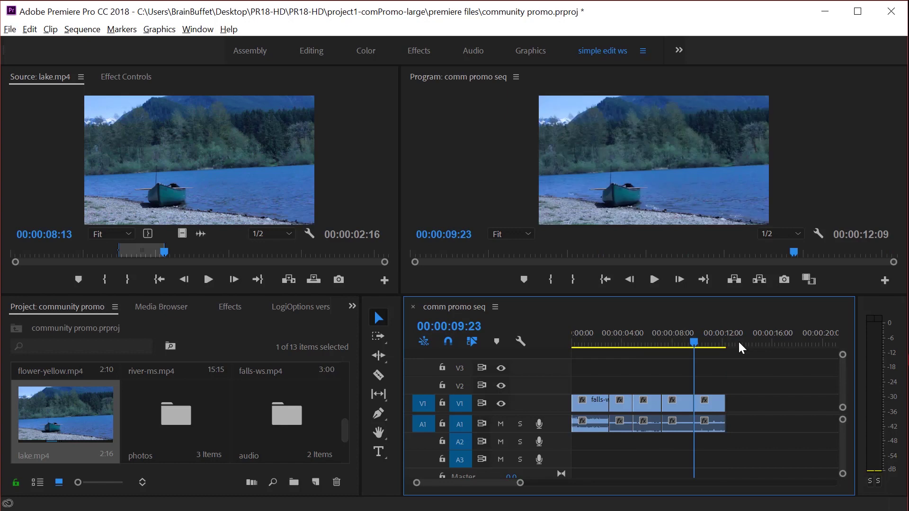
key("Up")
key("Up")
key("Up")
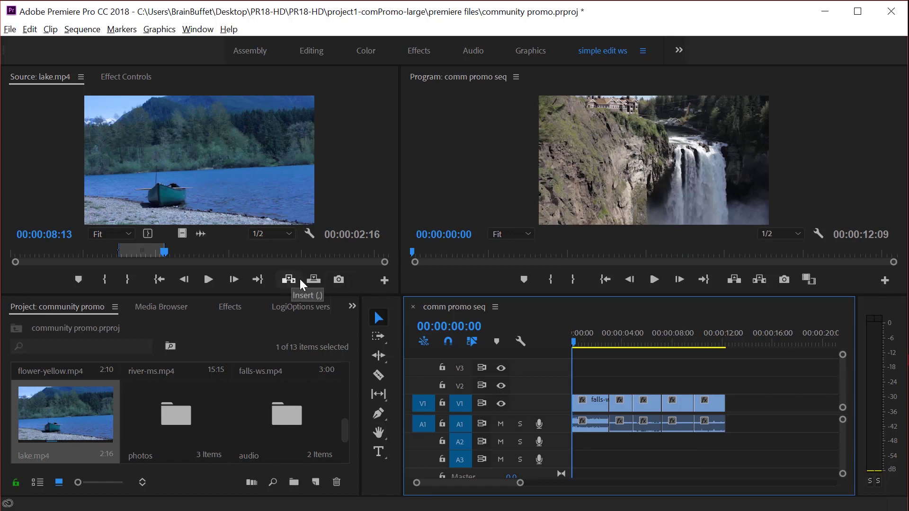
Step: Mark rack-focus.mp4 from 12:10 to 13:29 and insert it at the start of comm promo seq
scroll(312, 405, "up", 2)
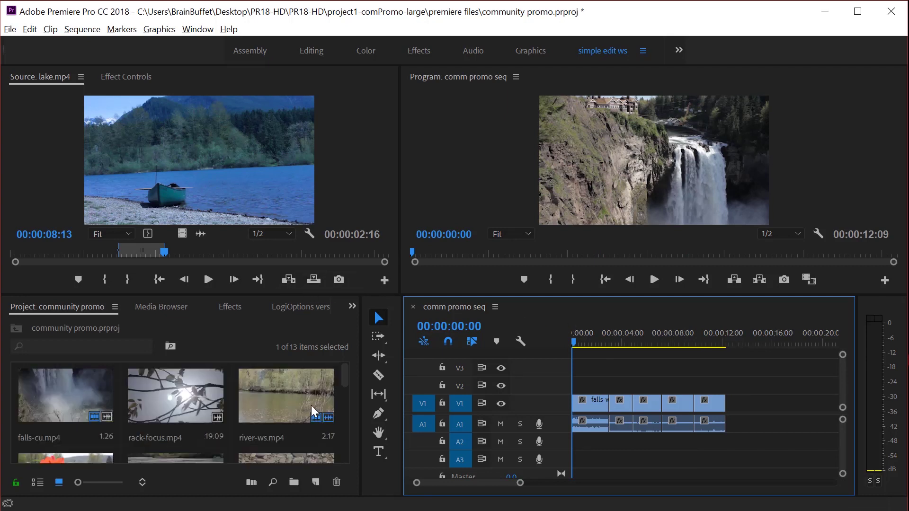
scroll(307, 401, "up", 4)
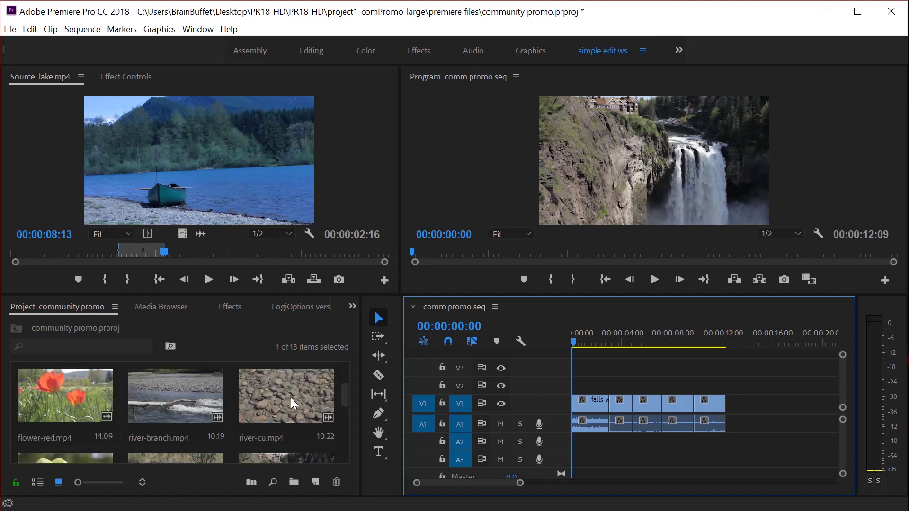
double_click(183, 396)
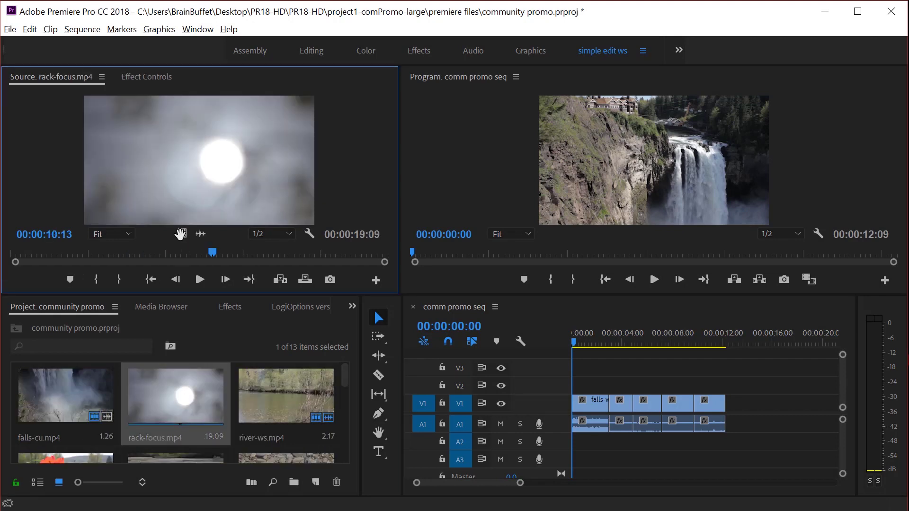
left_click_drag(213, 253, 250, 263)
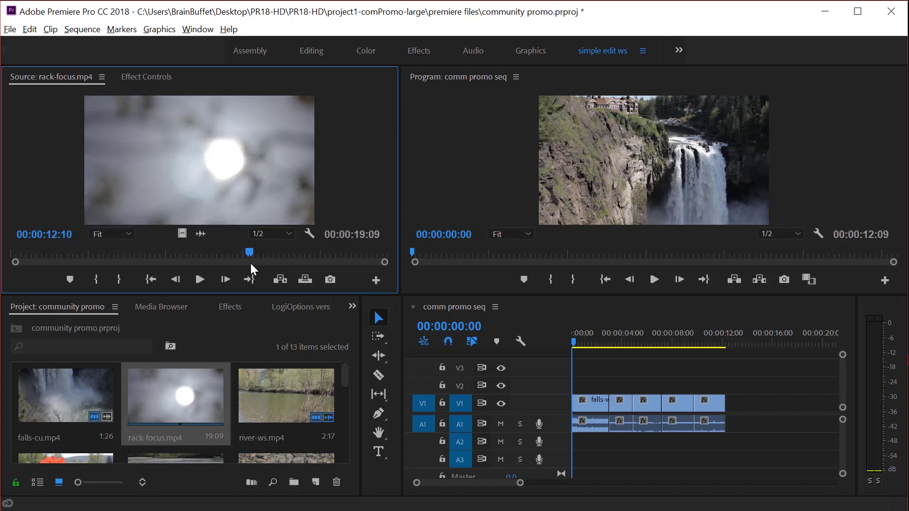
left_click(97, 279)
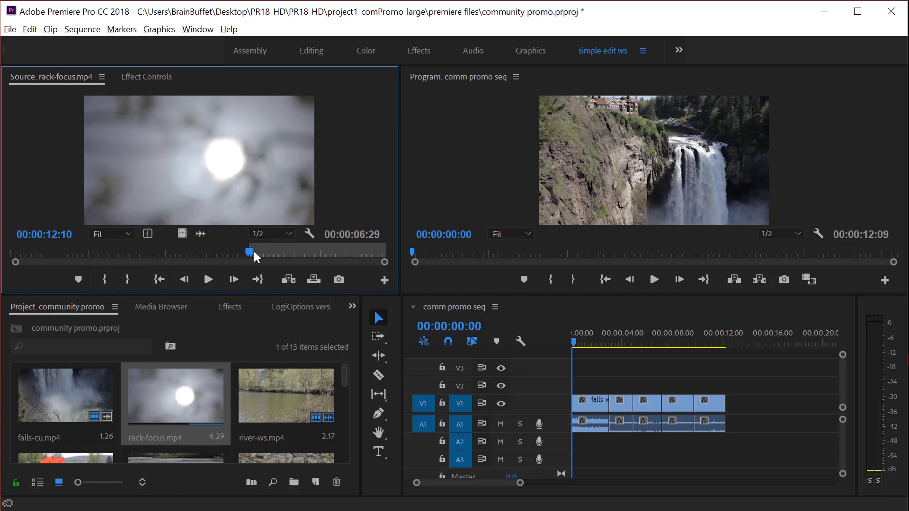
left_click_drag(253, 251, 283, 270)
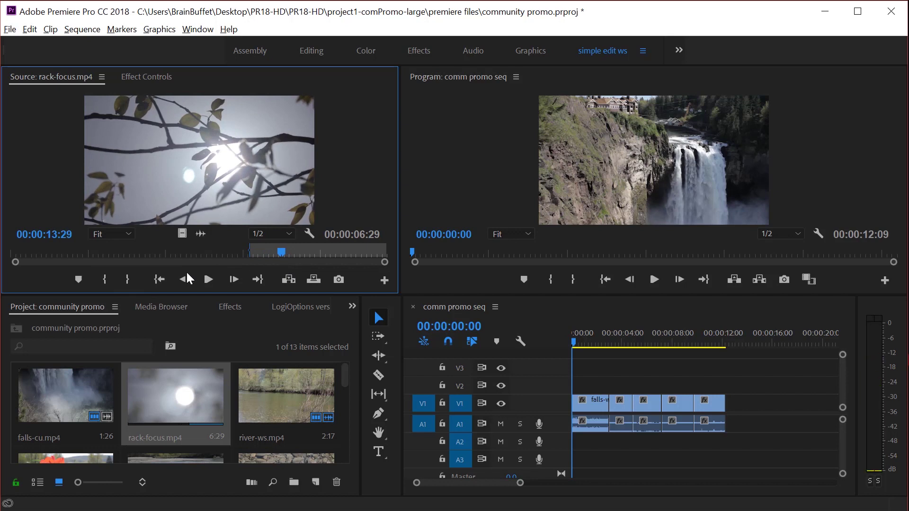
left_click(128, 280)
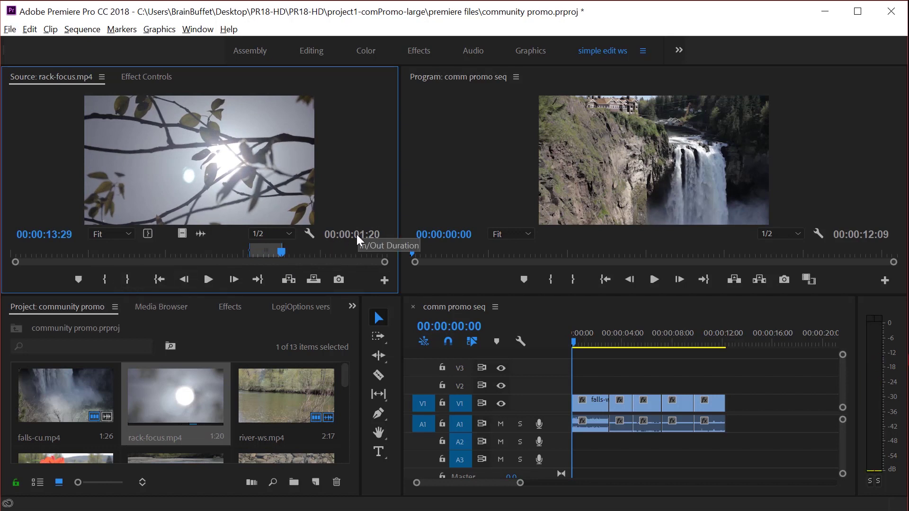
left_click(288, 279)
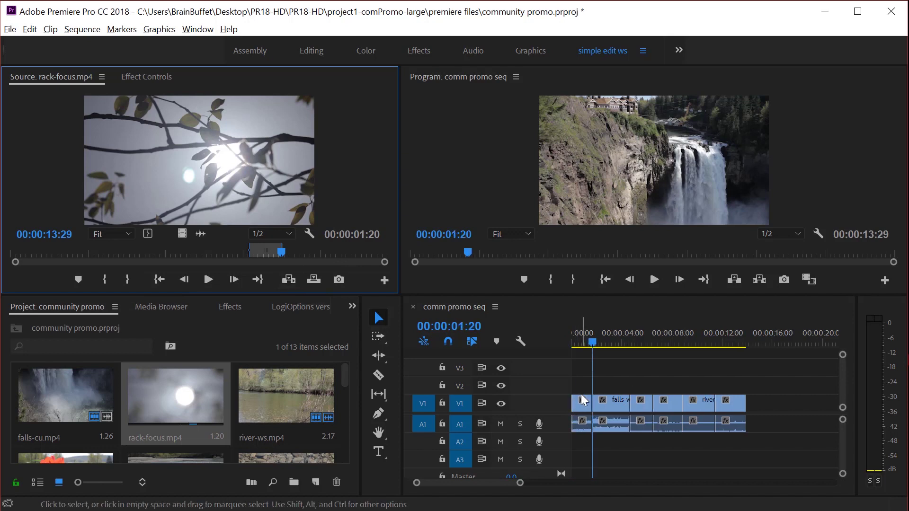
Step: Undo the insert, then Ctrl-drag the rack-focus range onto the start of V1 as an insert edit
key("ctrl+z")
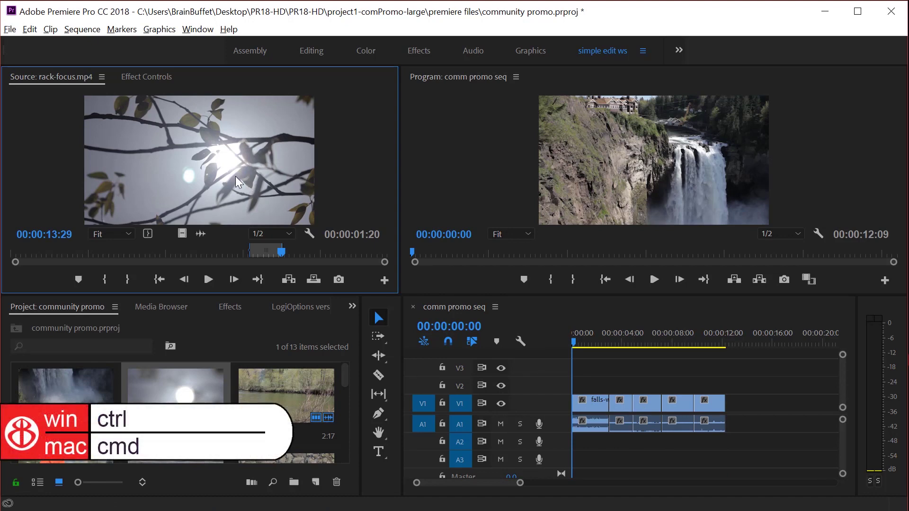
left_click_drag(235, 177, 540, 397)
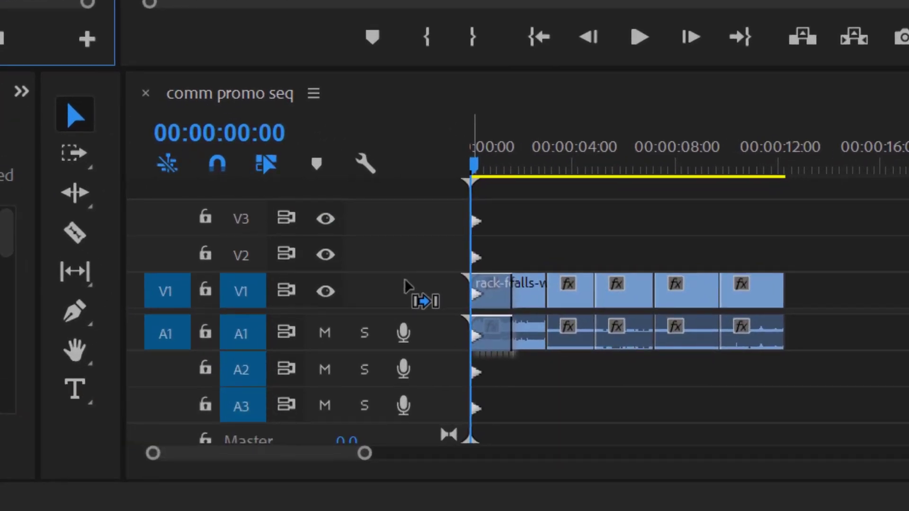
left_click_drag(404, 280, 475, 304)
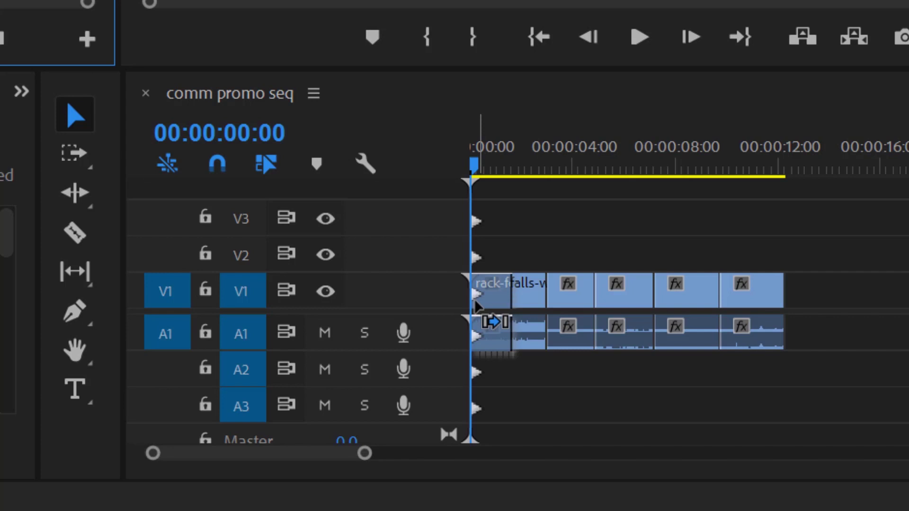
left_click_drag(475, 304, 476, 306)
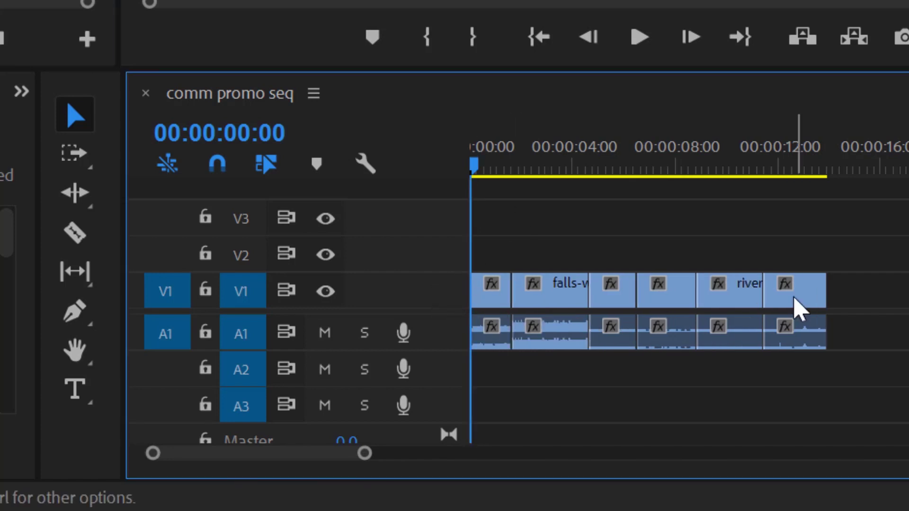
mouse_move(796, 309)
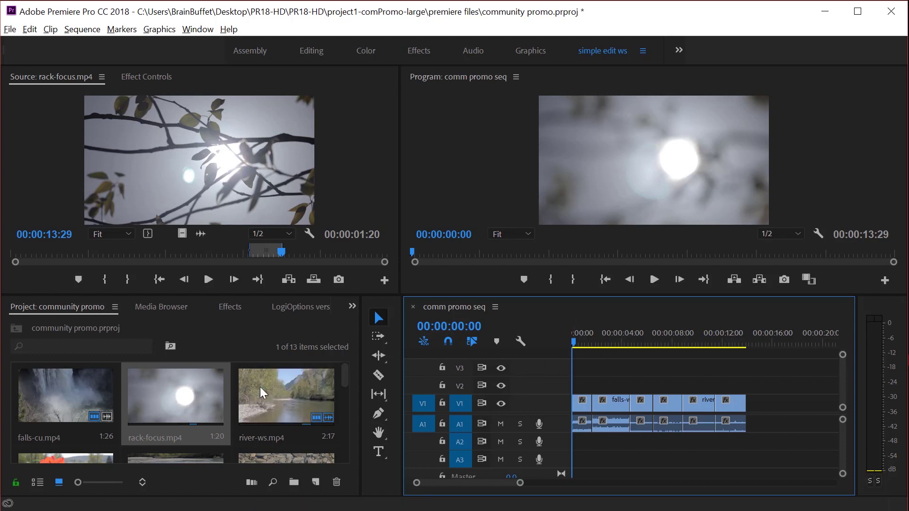
Step: Park the sequence playhead just past the end of the last clip
scroll(260, 387, "down", 2)
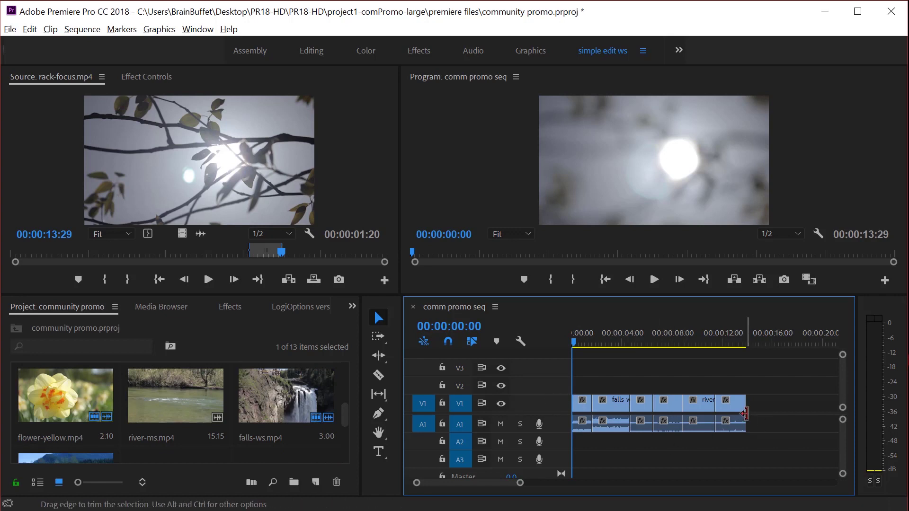
left_click(748, 337)
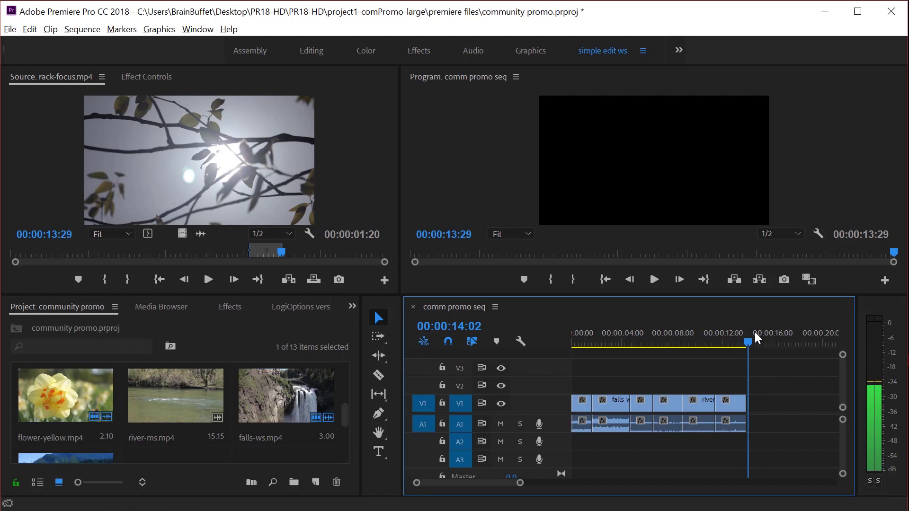
left_click_drag(755, 333, 783, 332)
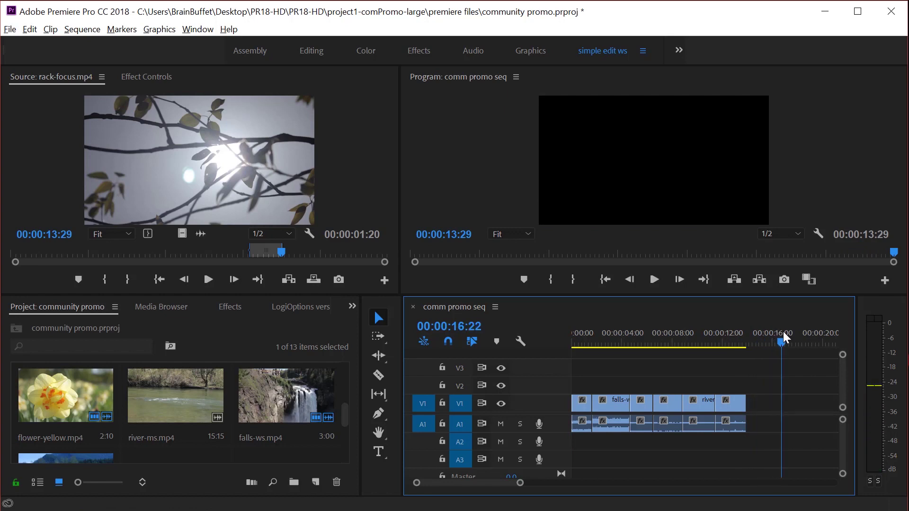
scroll(210, 422, "up", 2)
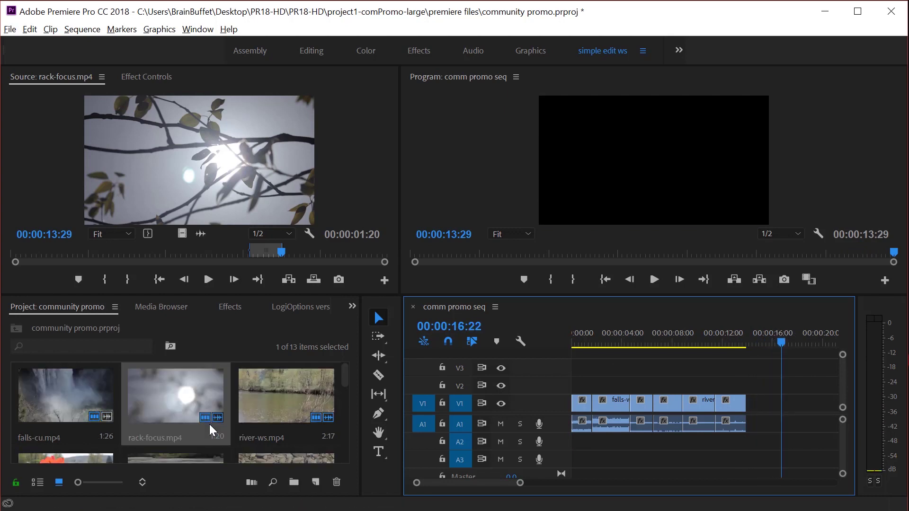
scroll(210, 424, "down", 3)
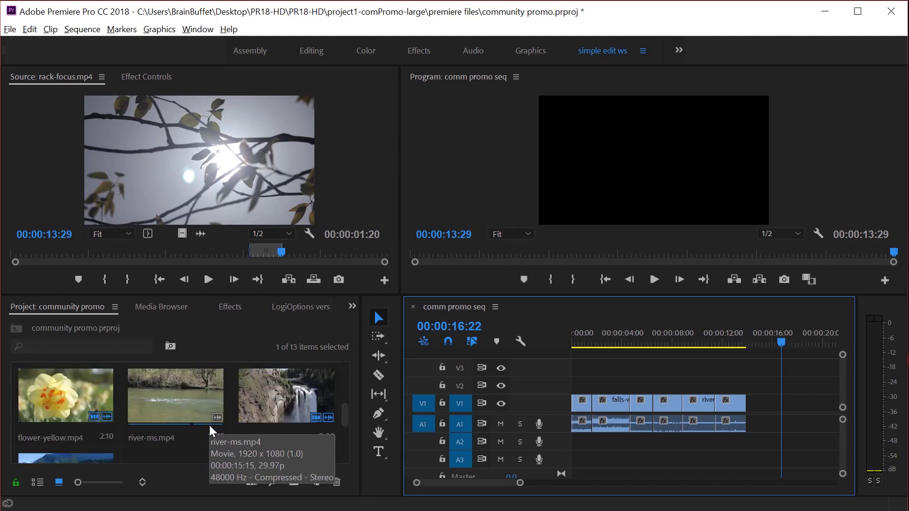
scroll(209, 425, "down", 2)
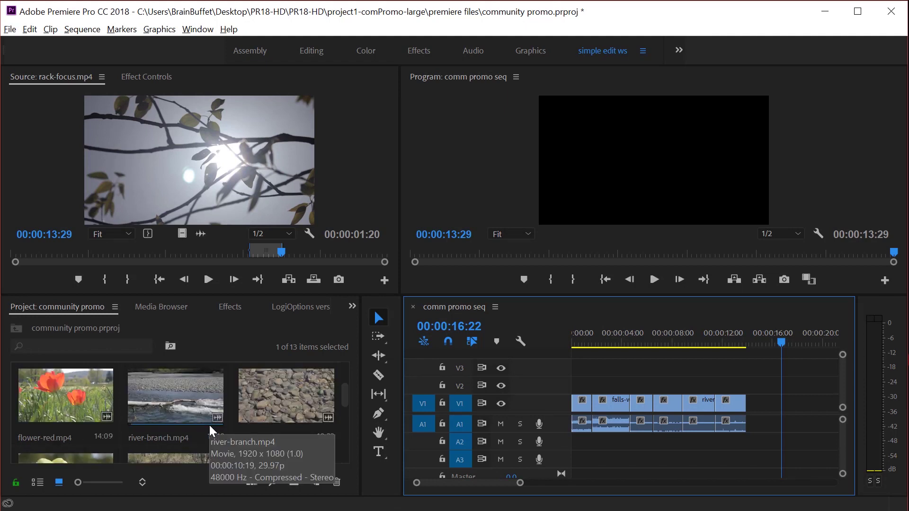
Step: Mark a 1:06 range of river-branch.mp4 and drag it to the end of V1
double_click(181, 396)
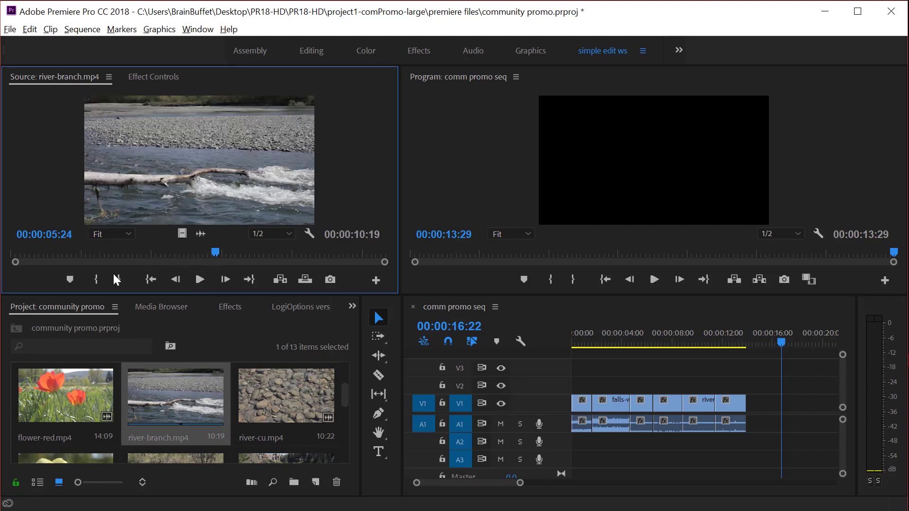
left_click(96, 279)
left_click_drag(214, 253, 243, 255)
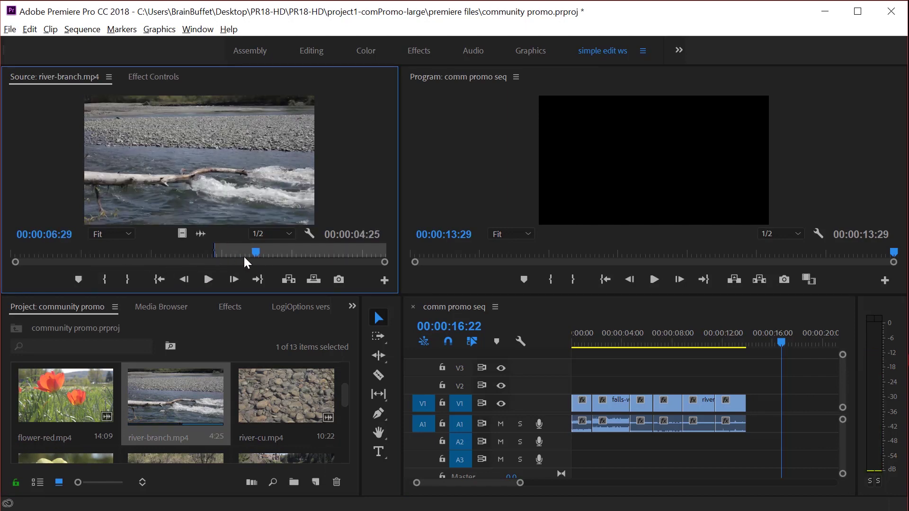
left_click(128, 280)
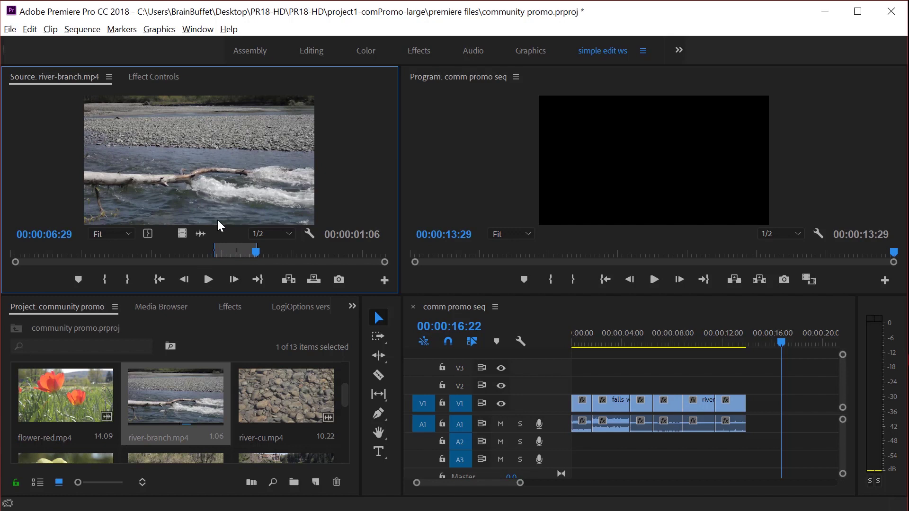
left_click_drag(206, 184, 748, 405)
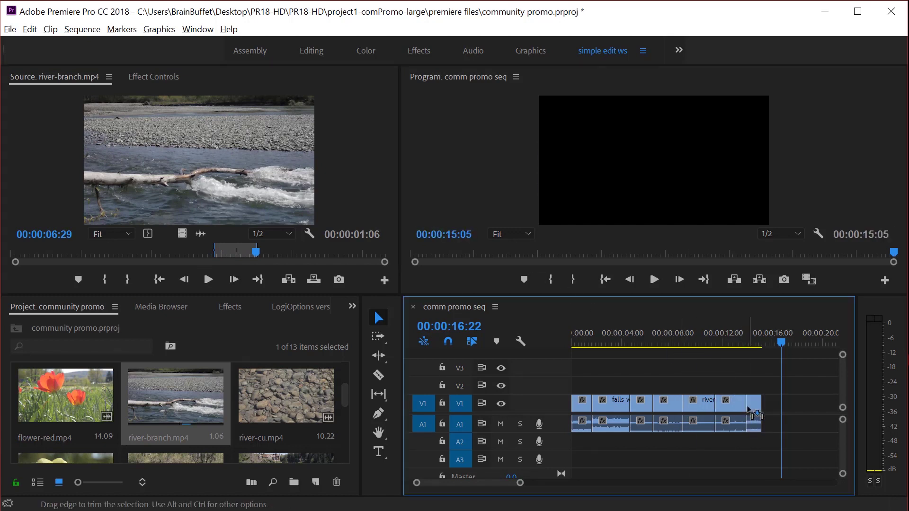
Step: Mark flower-red.mp4 in the Source monitor from 06:29 to 10:20
scroll(248, 388, "down", 4)
scroll(249, 389, "up", 2)
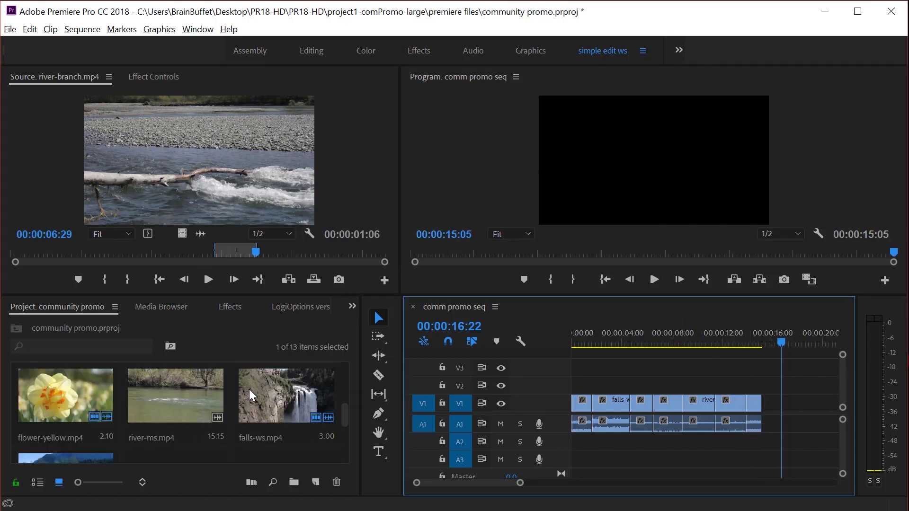
scroll(63, 409, "down", 2)
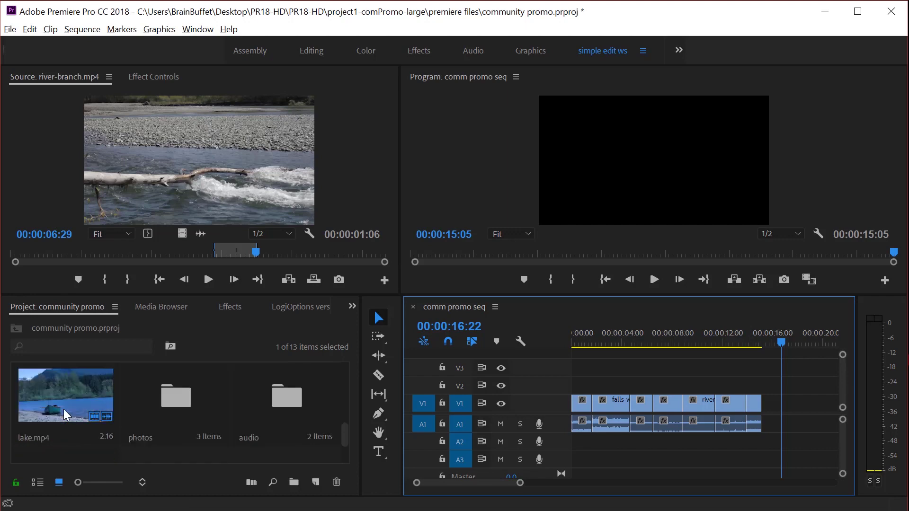
scroll(63, 409, "up", 2)
scroll(63, 408, "up", 2)
double_click(65, 402)
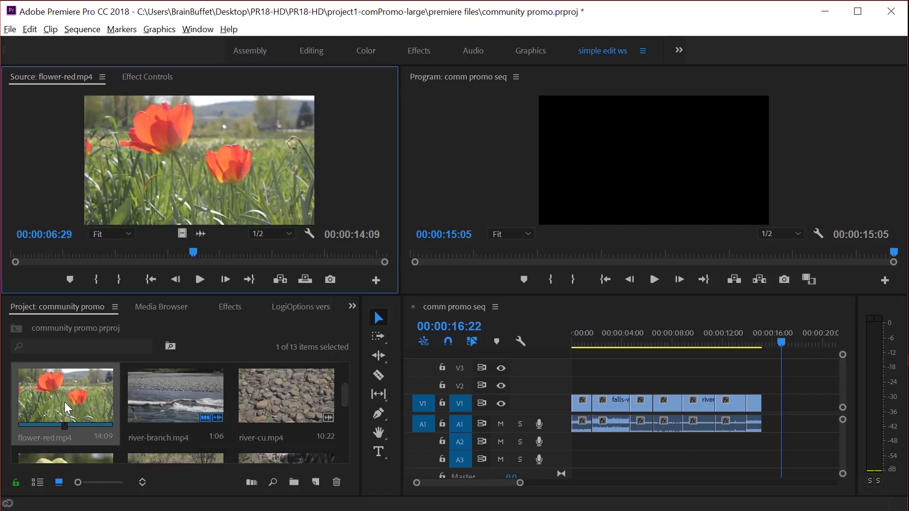
left_click(96, 275)
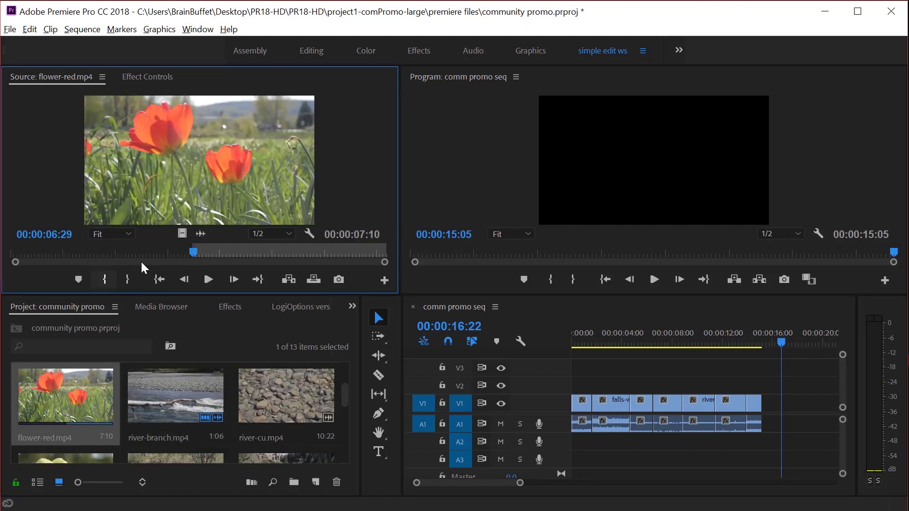
left_click_drag(194, 252, 289, 261)
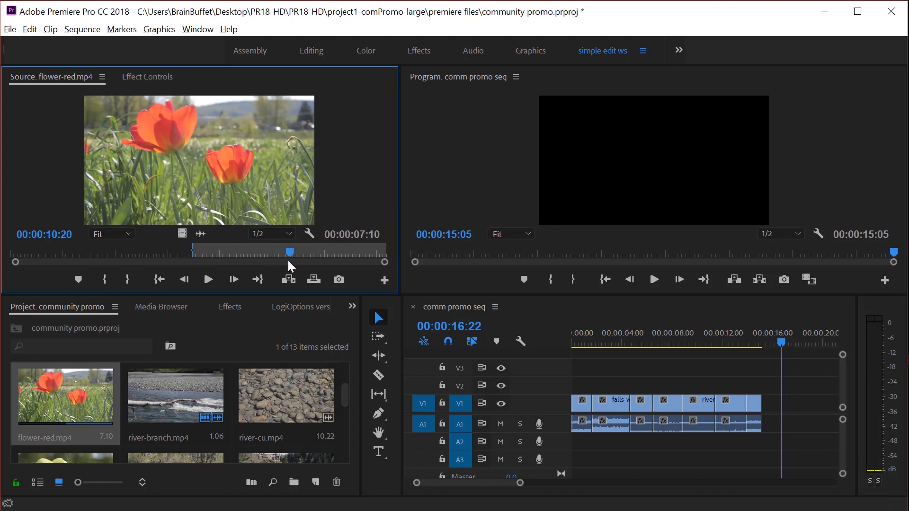
left_click(126, 279)
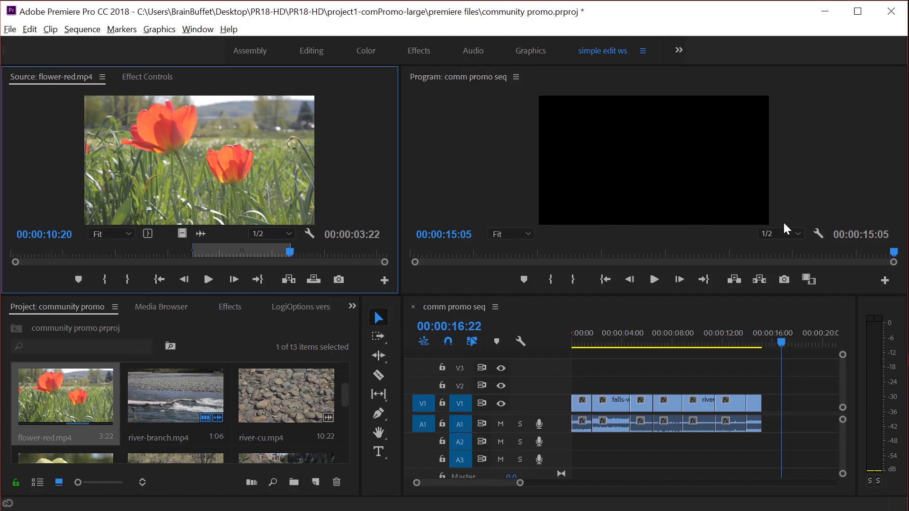
Step: Overwrite the marked flower-red range at the sequence end, running it to 18:27
left_click(782, 344)
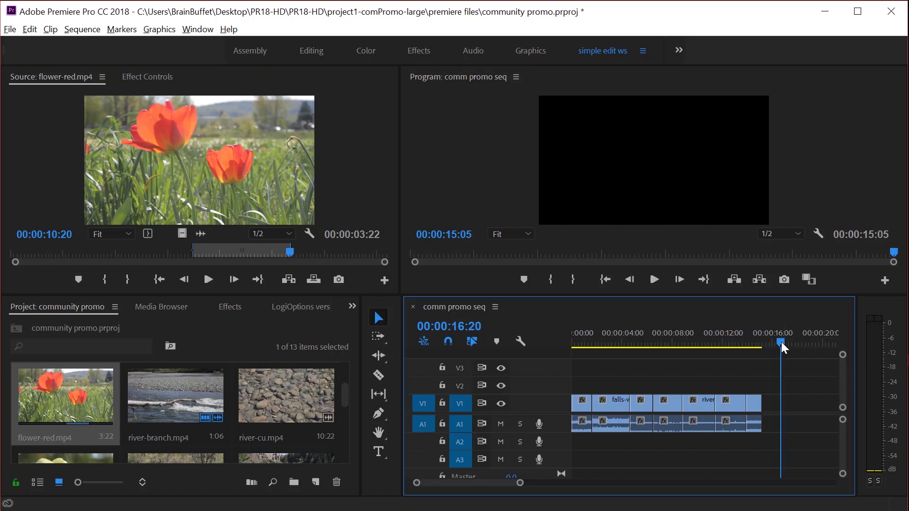
key("Up")
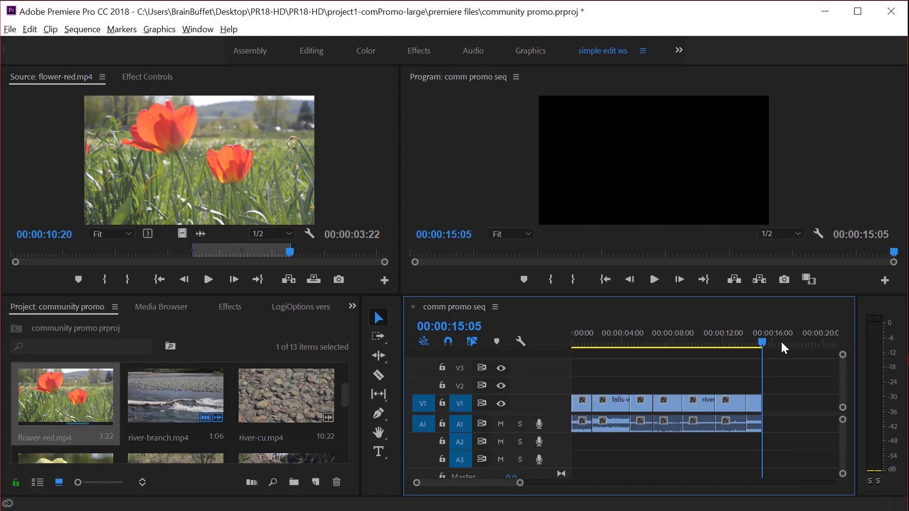
key("period")
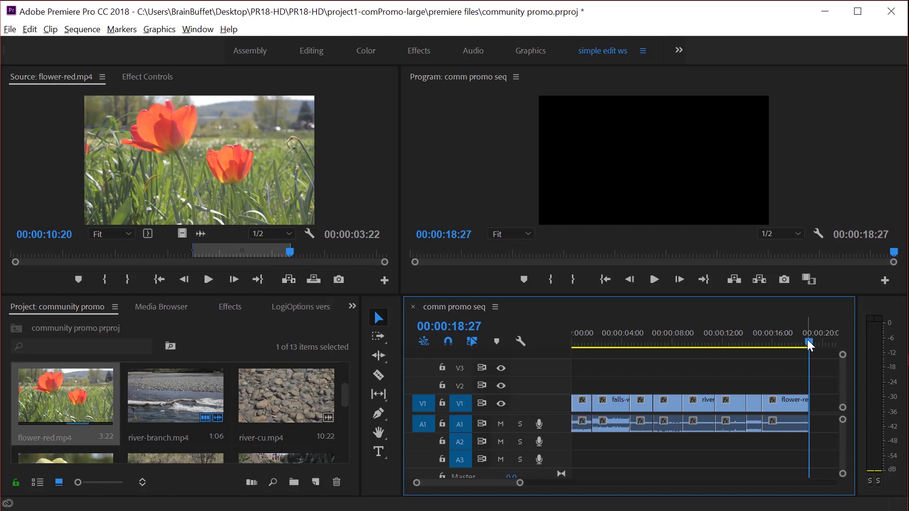
Step: Scrub the sequence playhead back through the cut to 00:00:00:00
left_click_drag(806, 337, 550, 351)
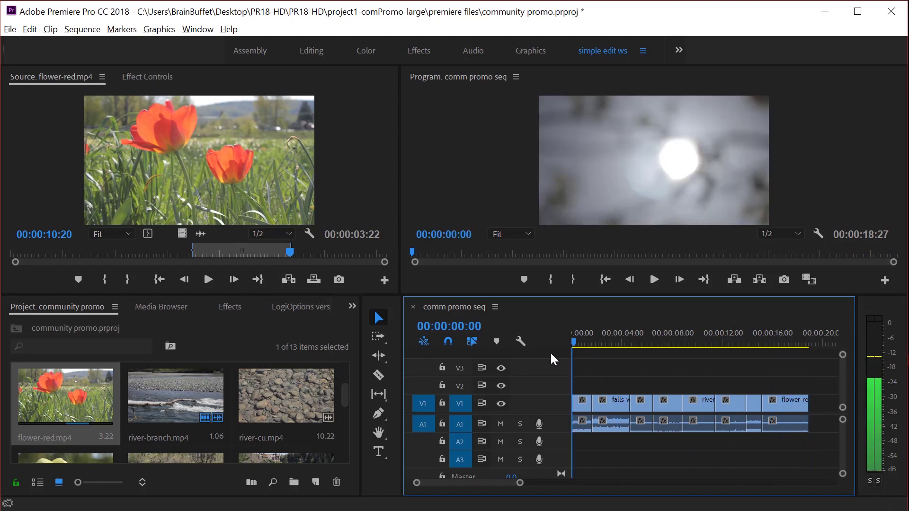
Step: Insert flower-red at 00:00:03:00 via timecode 300, pushing later clips right
left_click(614, 337)
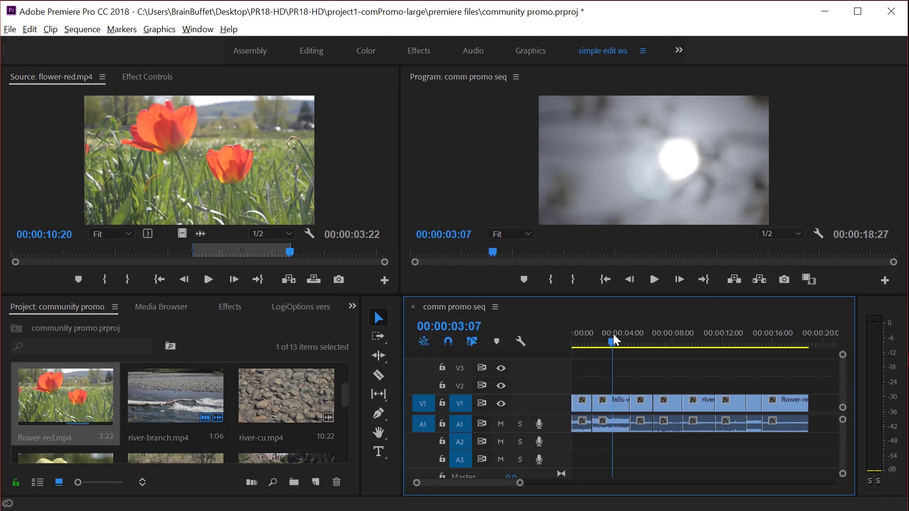
left_click(473, 327)
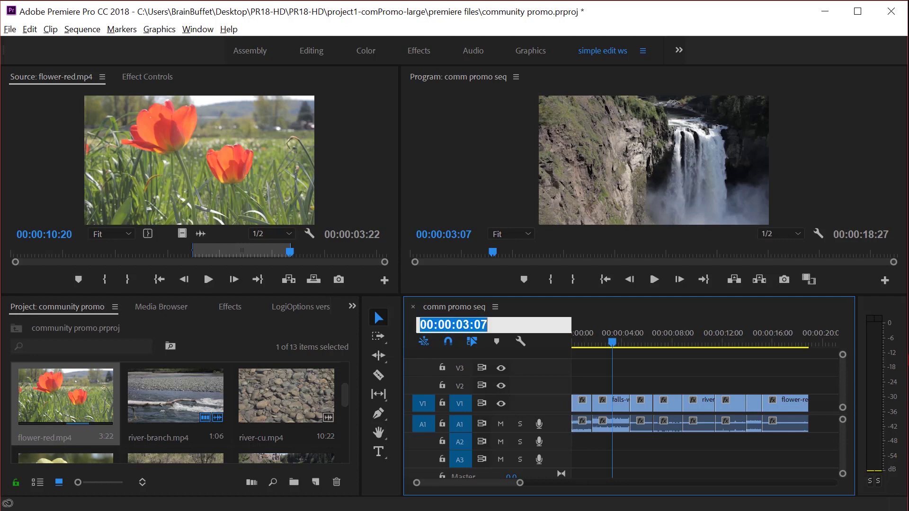
left_click(52, 233)
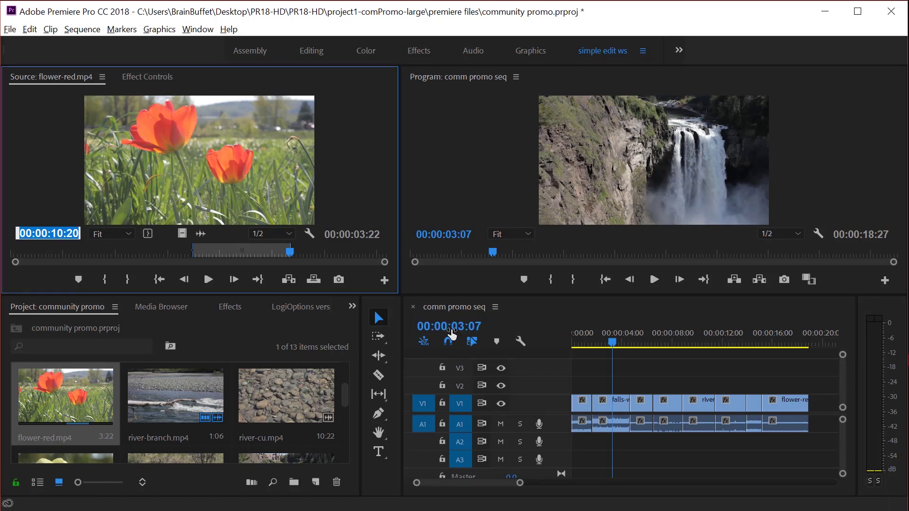
left_click(452, 326)
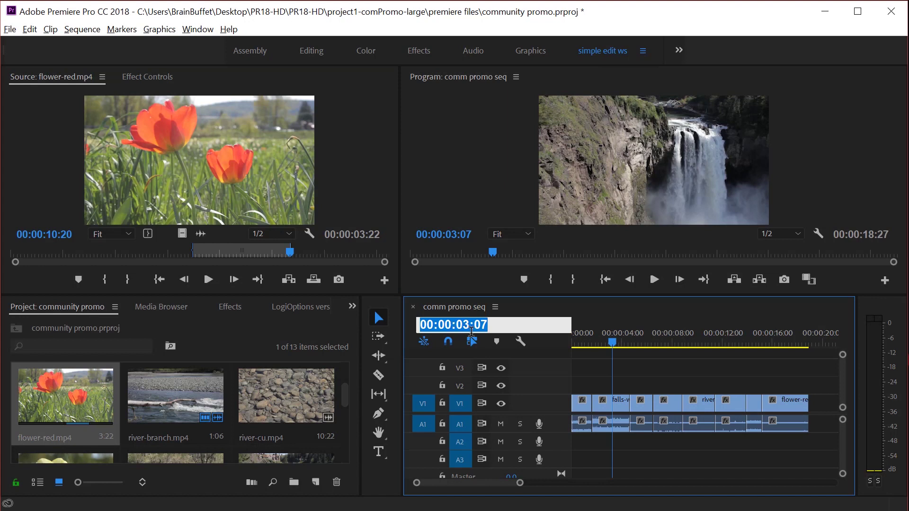
type("300")
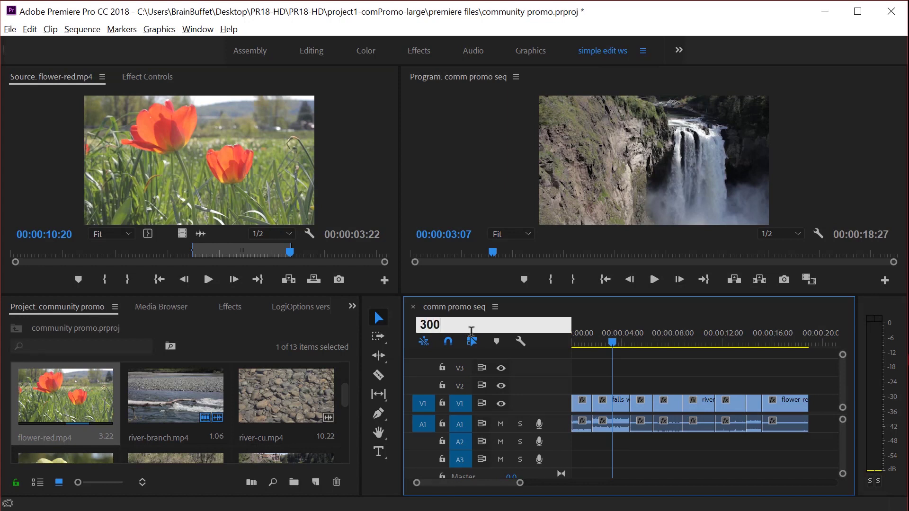
key("Return")
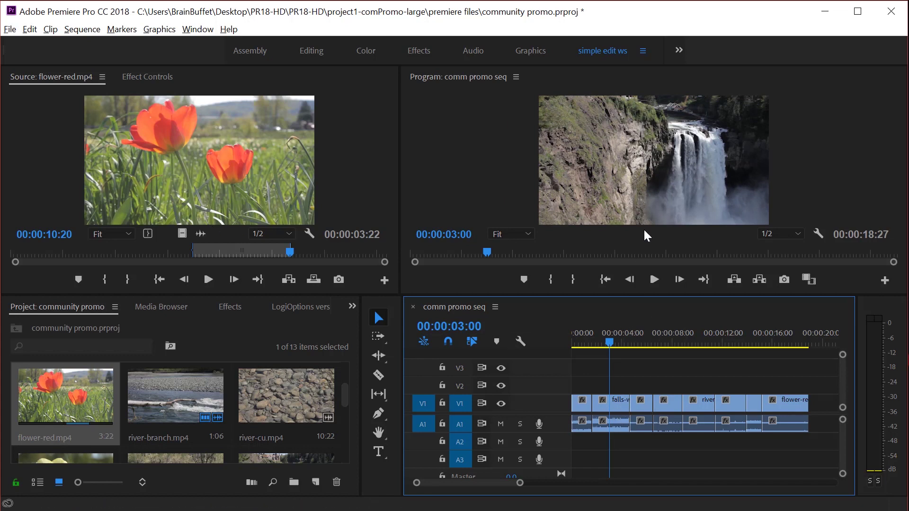
left_click(291, 279)
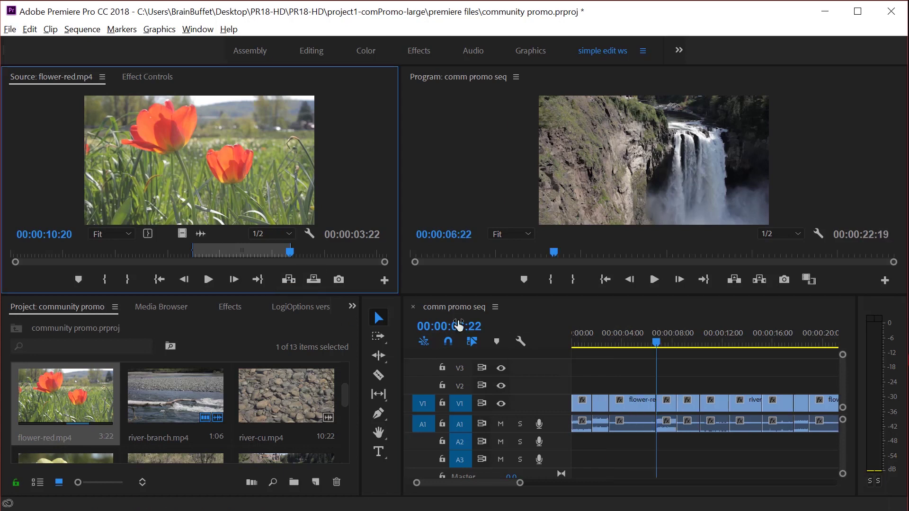
Step: Check the new edit points around 2:15 and 4:12, stepping onto the tulip shot
left_click(603, 404)
left_click(604, 337)
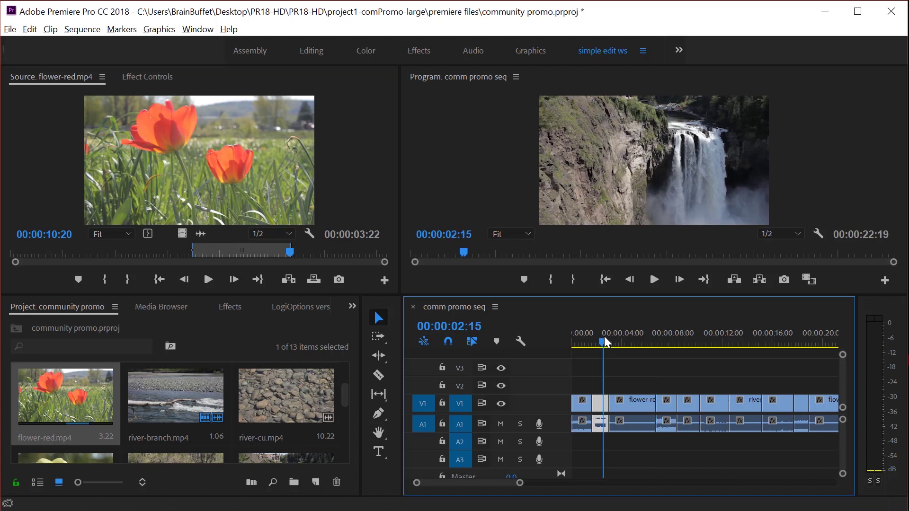
left_click(664, 343)
left_click(628, 340)
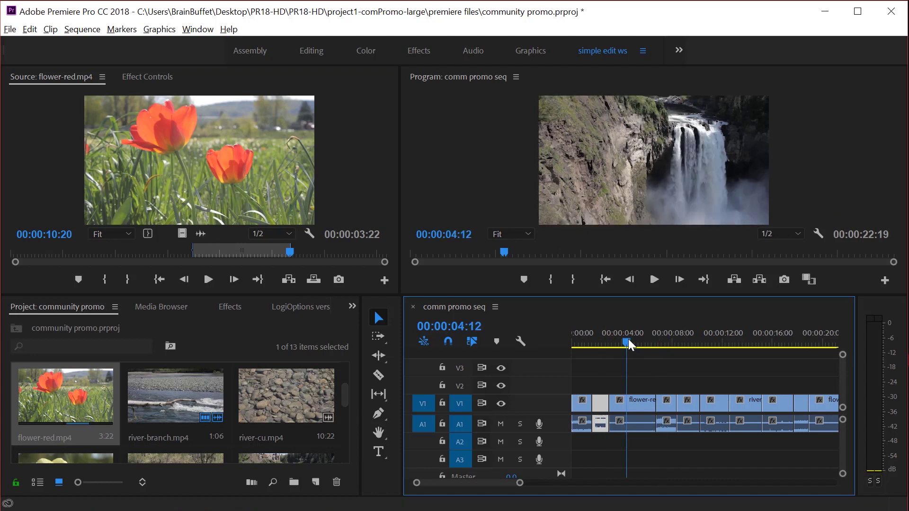
key("Left")
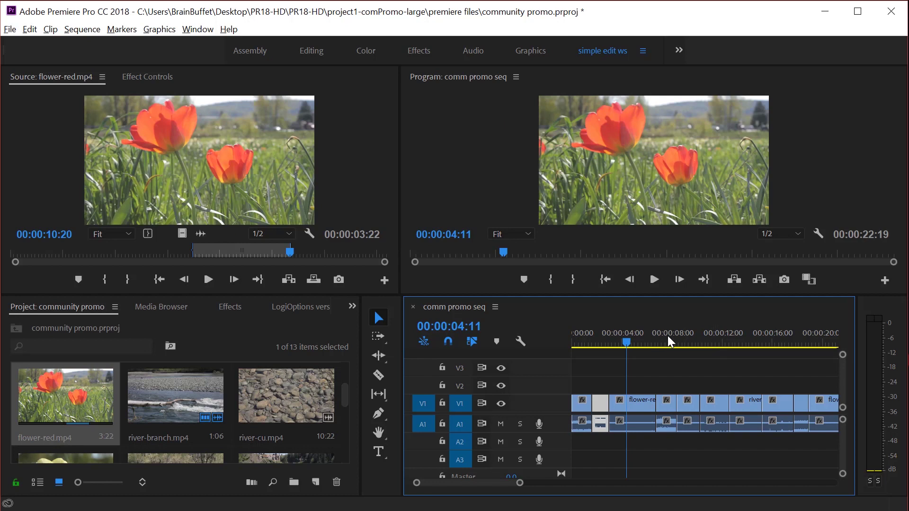
Step: Move the sequence playhead to 10 seconds by entering timecode 1000
left_click(437, 330)
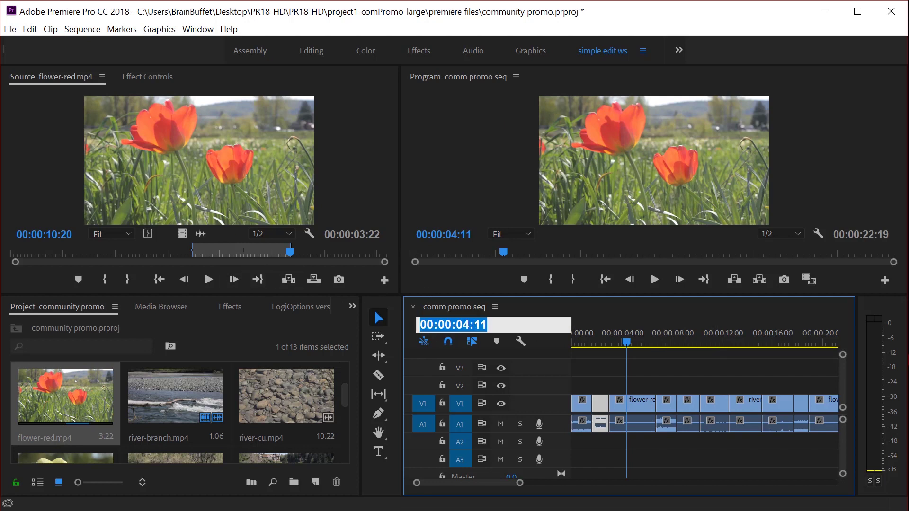
type("1000")
key("Return")
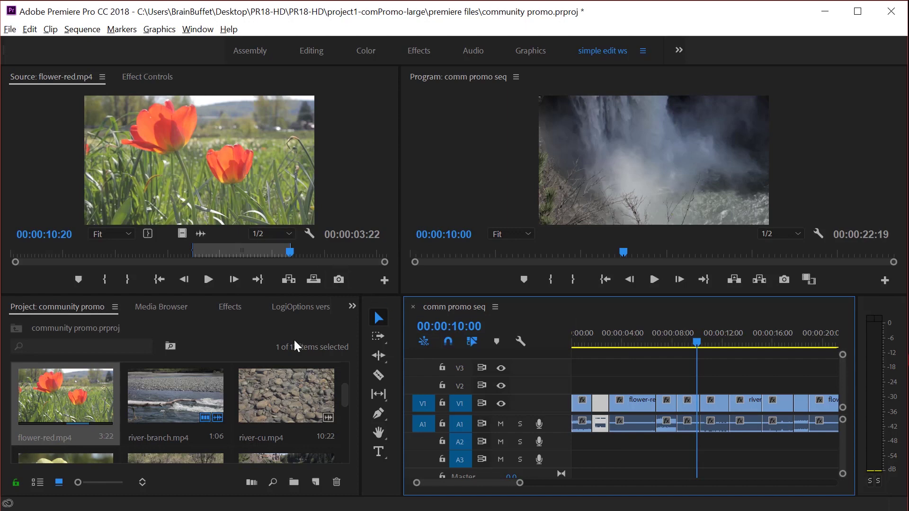
Step: Mark a two-second range of river-cu.mp4 from 4:08 to 6:01
scroll(265, 402, "down", 3)
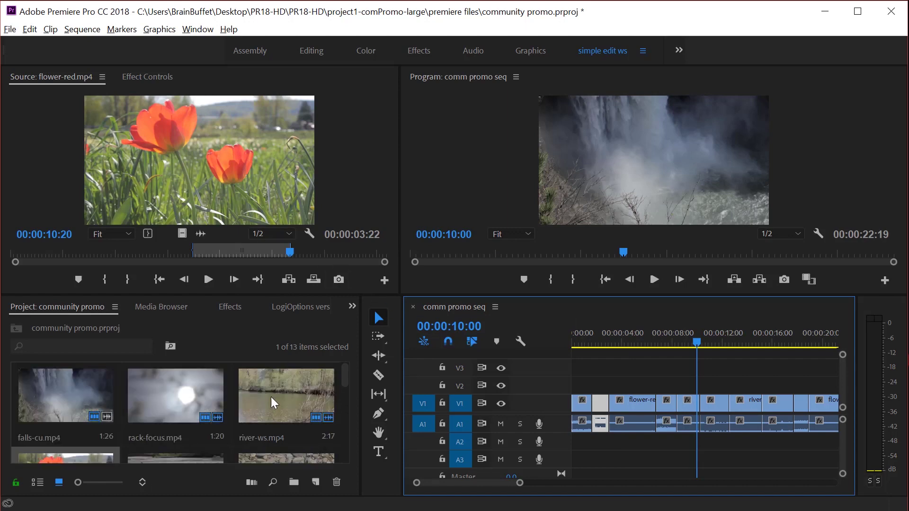
scroll(277, 410, "up", 3)
double_click(277, 407)
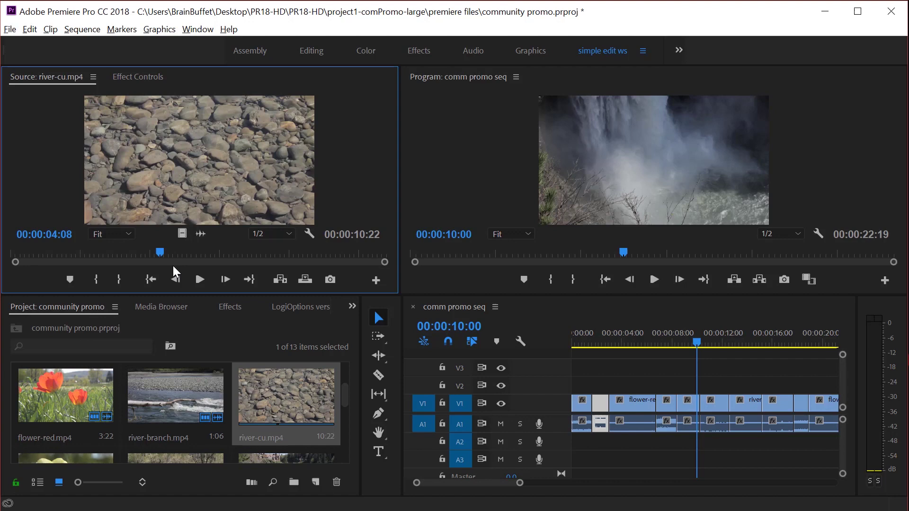
left_click(96, 280)
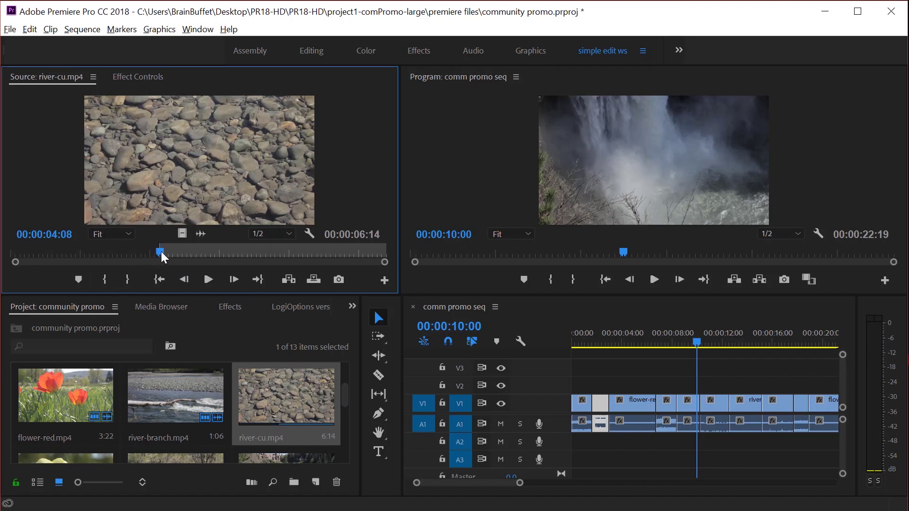
mouse_move(161, 251)
left_mouse_down()
mouse_move(217, 256)
mouse_move(229, 246)
left_mouse_up()
left_click(126, 278)
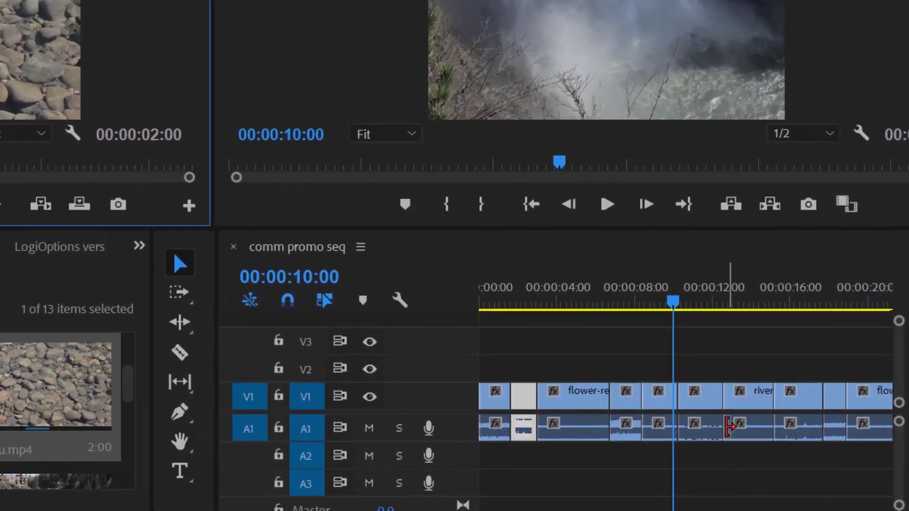
Step: Save the project, then overwrite V1 at 00:00:09:22 with the 2:00 river-cu range
key("ctrl+s")
left_click(669, 303)
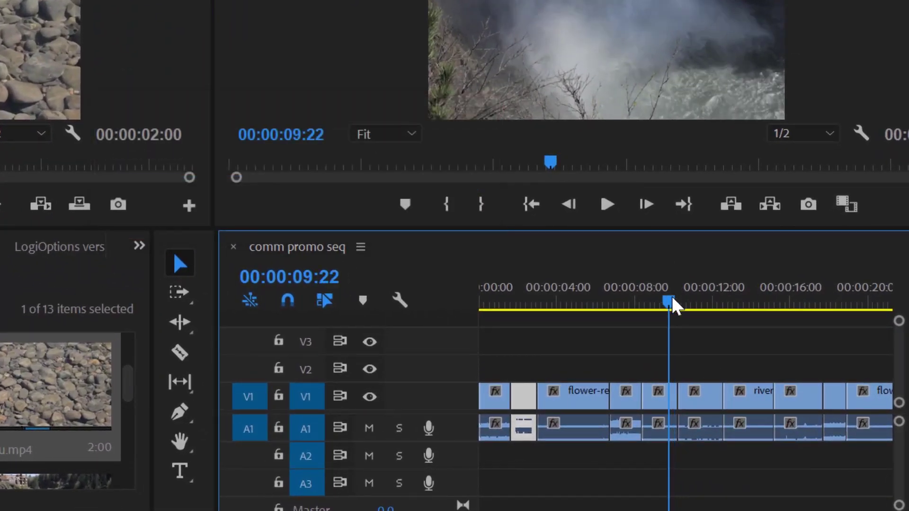
key("equal")
key("equal")
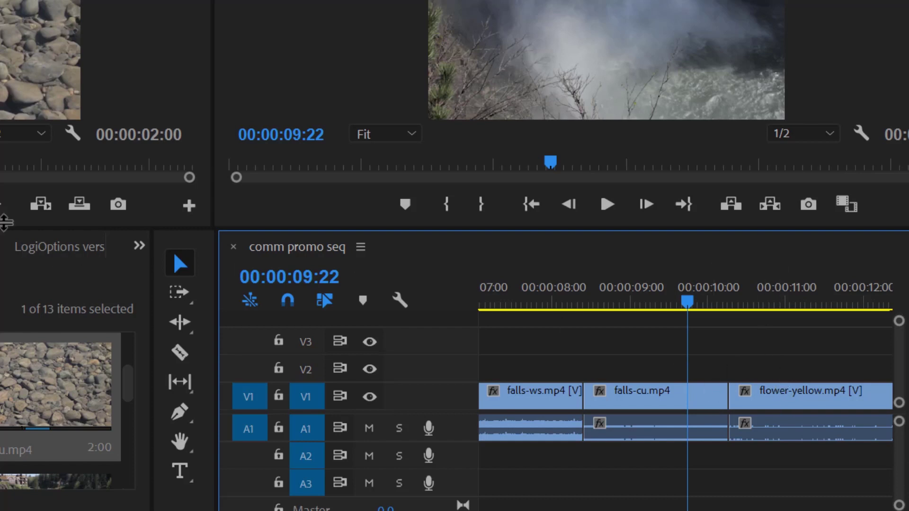
left_click(85, 206)
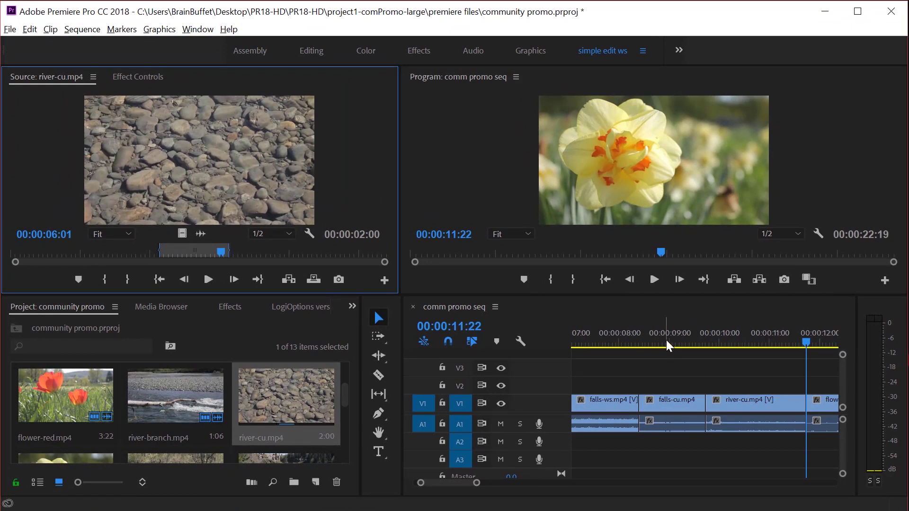
left_click(675, 340)
key("minus")
key("minus")
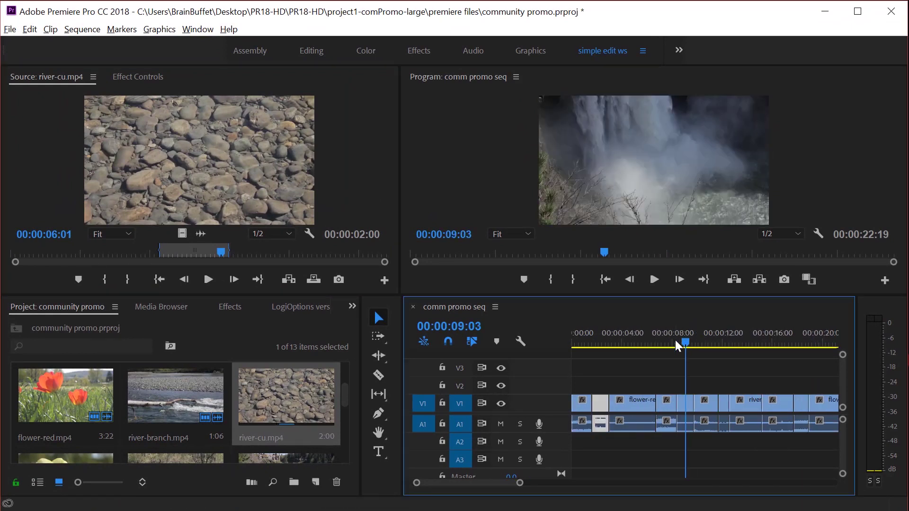
key("minus")
key("Home")
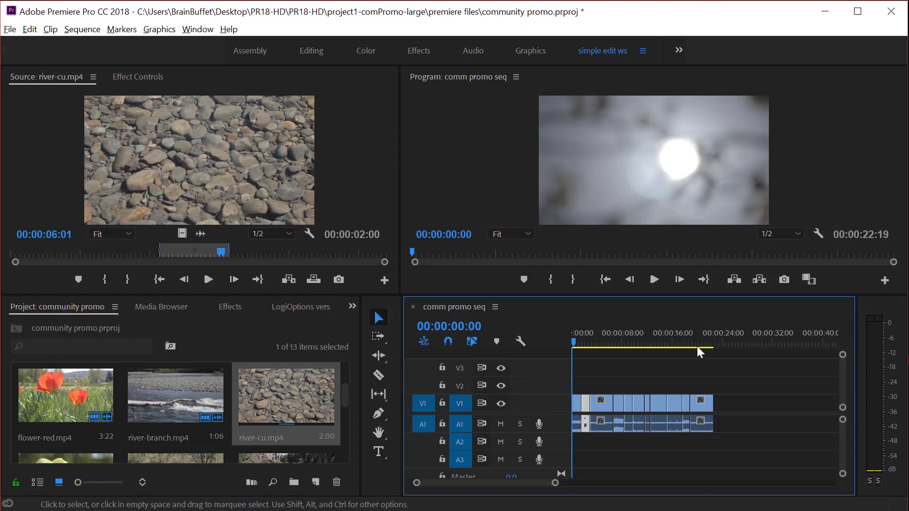
left_click_drag(703, 339, 716, 337)
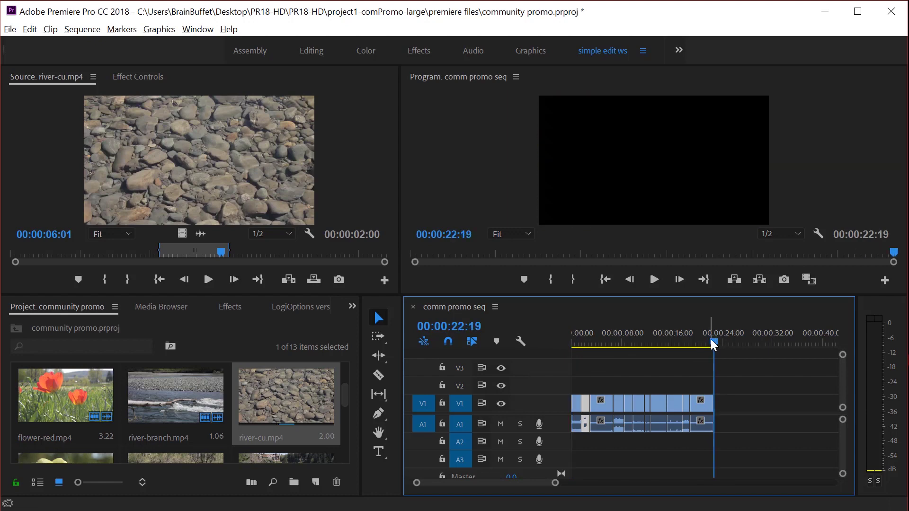